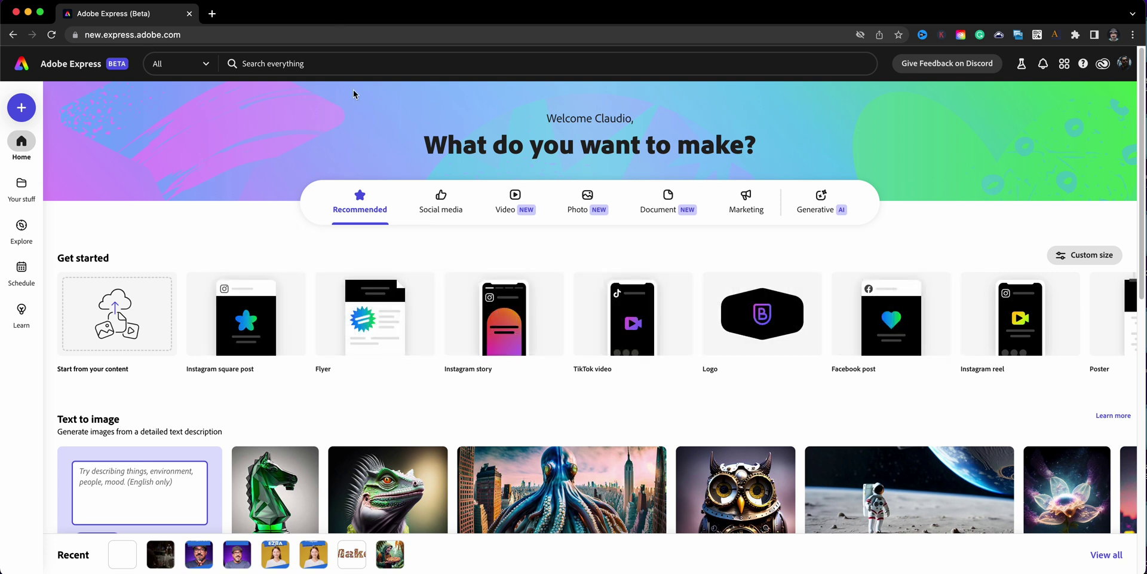
# Step: Show the video project formats on the home page and bring up the creation options for Instagram reel
pyautogui.click(513, 205)
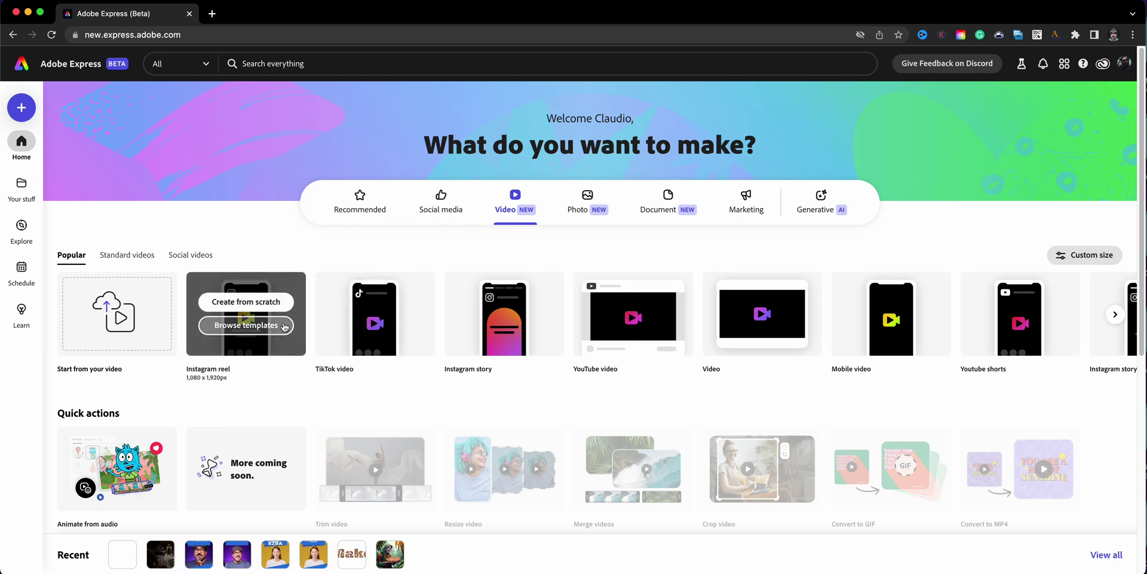
pyautogui.moveTo(227, 346)
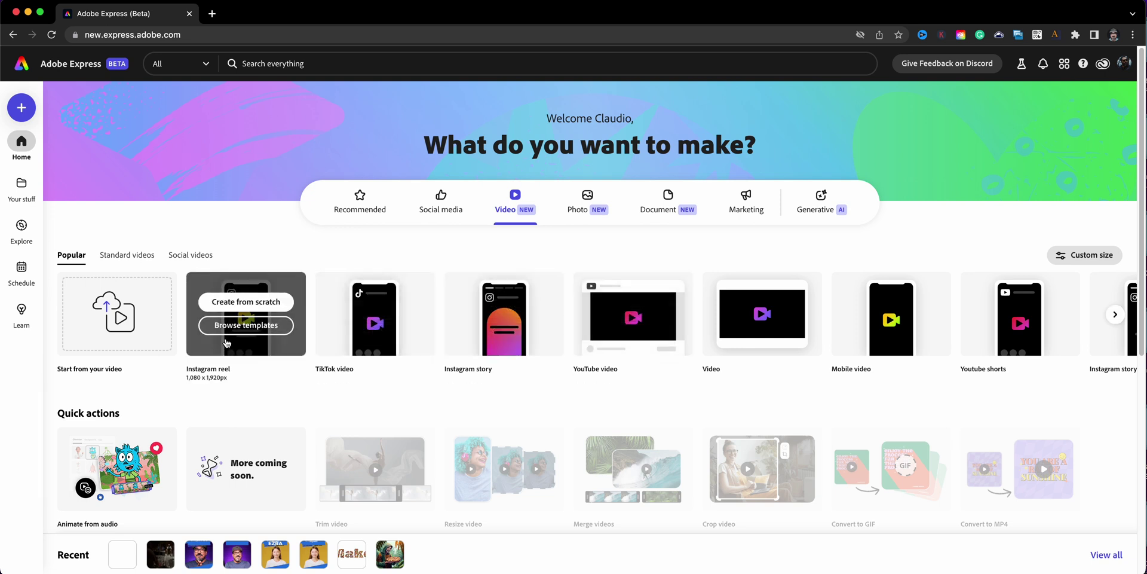
pyautogui.click(20, 111)
pyautogui.click(49, 181)
pyautogui.write('video')
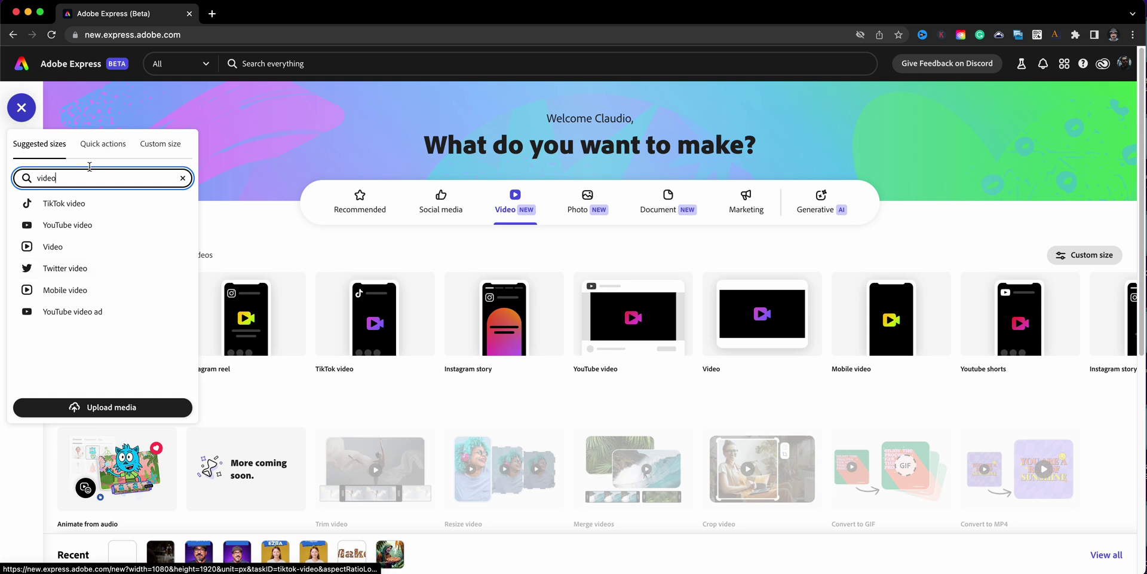
pyautogui.click(248, 242)
# Step: Create a blank Instagram reel project from scratch
pyautogui.moveTo(255, 345)
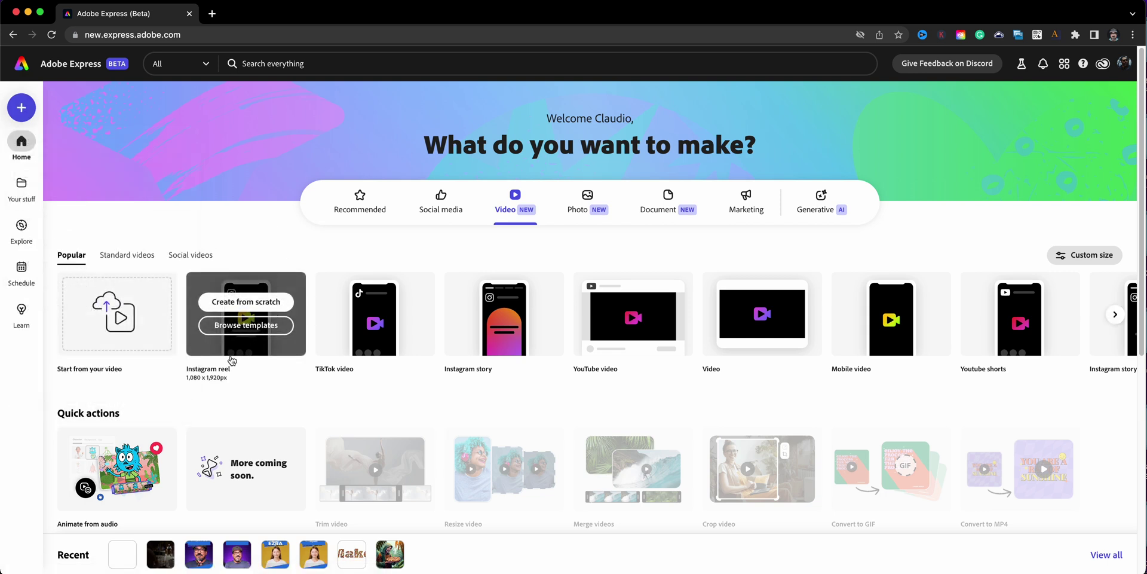
pyautogui.click(229, 305)
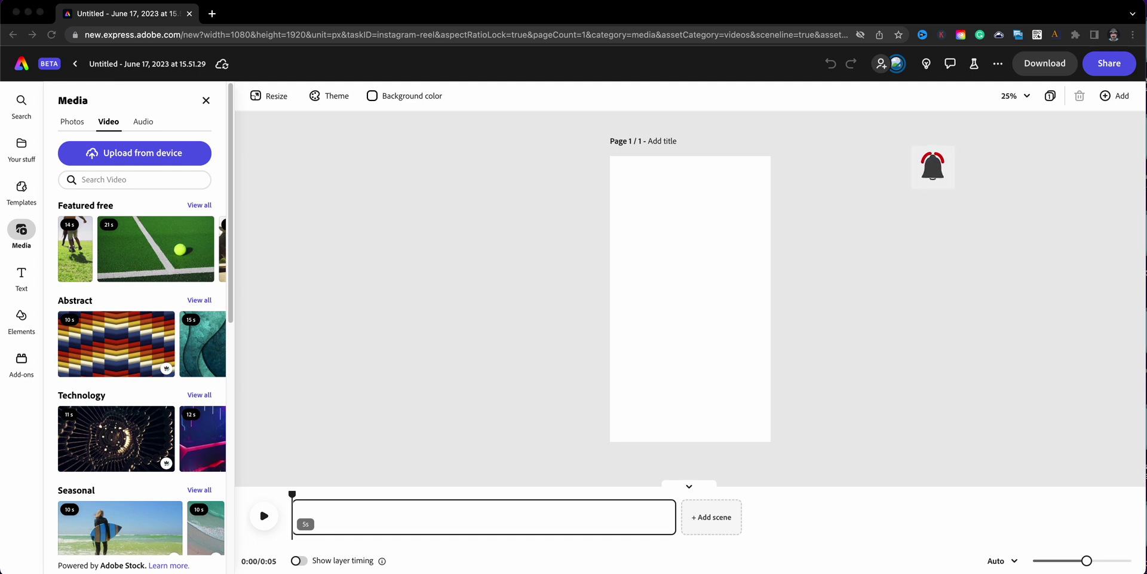
# Step: Add the eleven video clips selected in the DISNEY-TRIP-2023 folder to the timeline and turn on layer timing
pyautogui.click(298, 553)
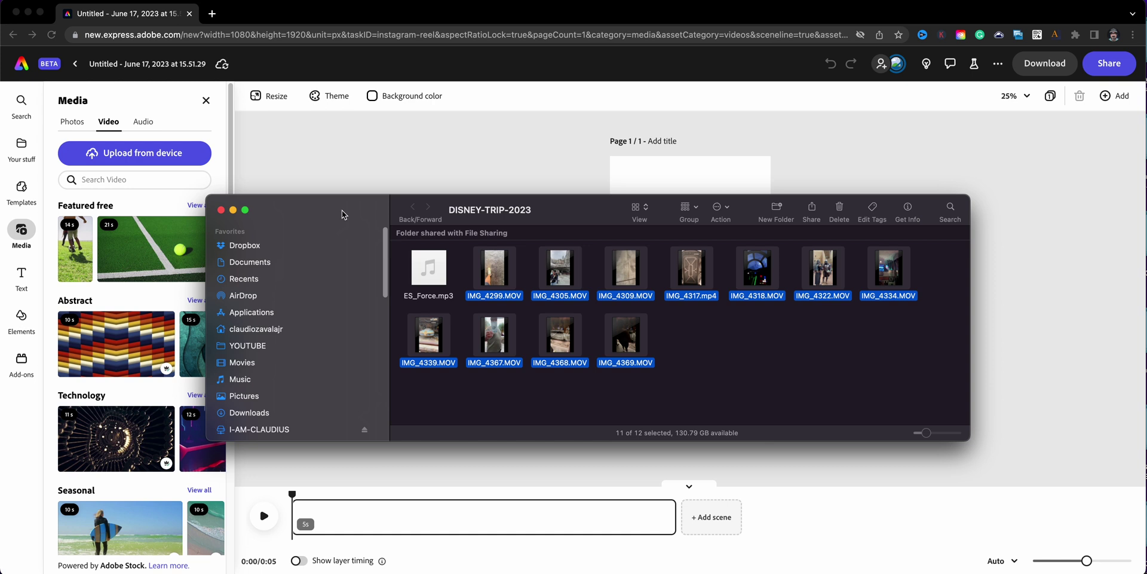
pyautogui.moveTo(343, 210); pyautogui.dragTo(304, 507)
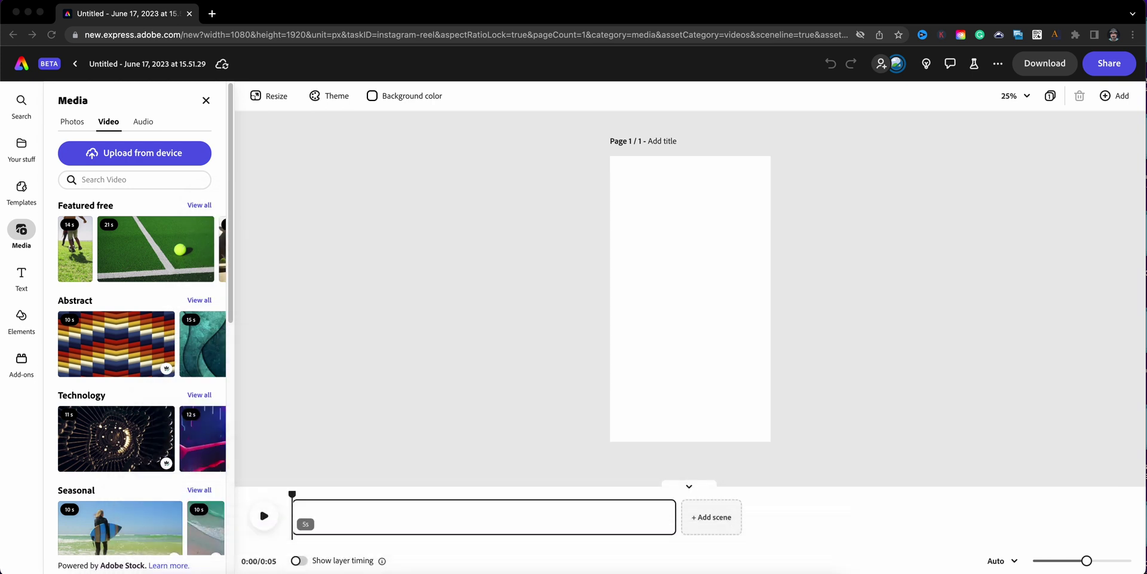
pyautogui.moveTo(303, 507); pyautogui.dragTo(304, 530)
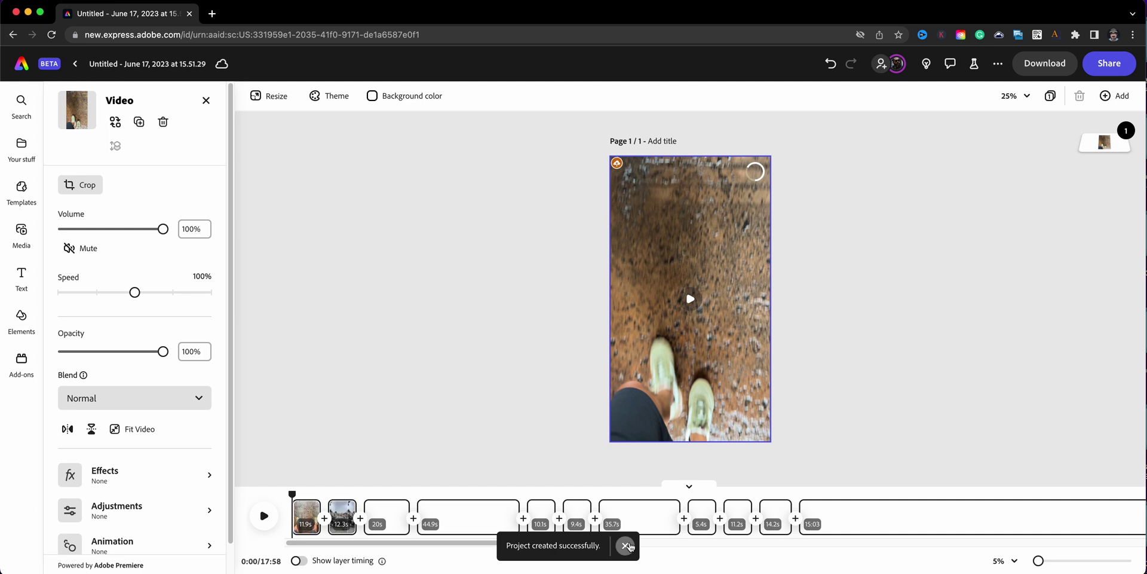
pyautogui.click(625, 545)
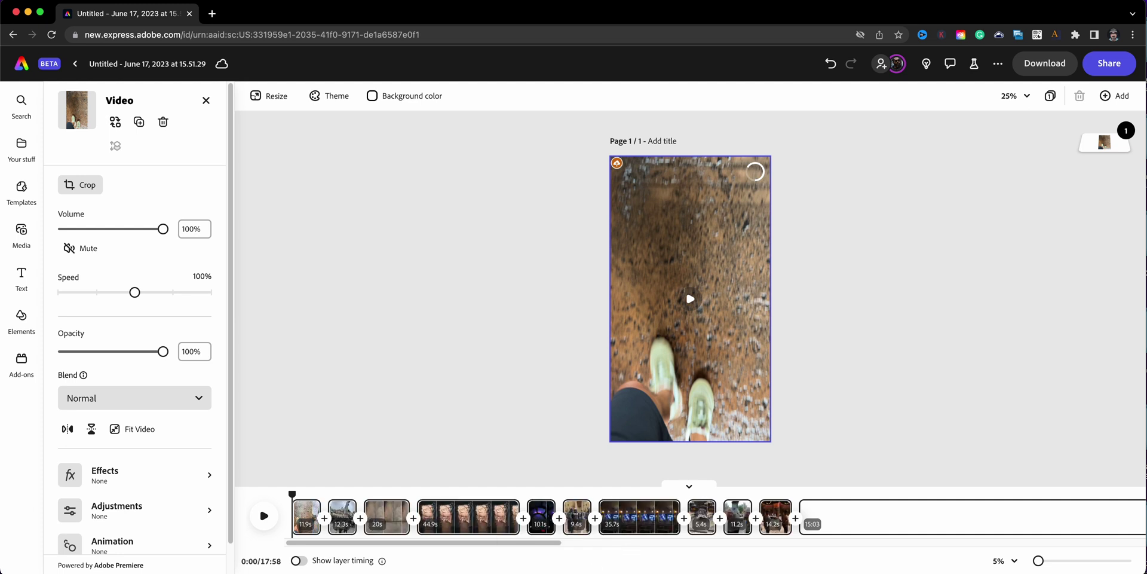
pyautogui.click(299, 560)
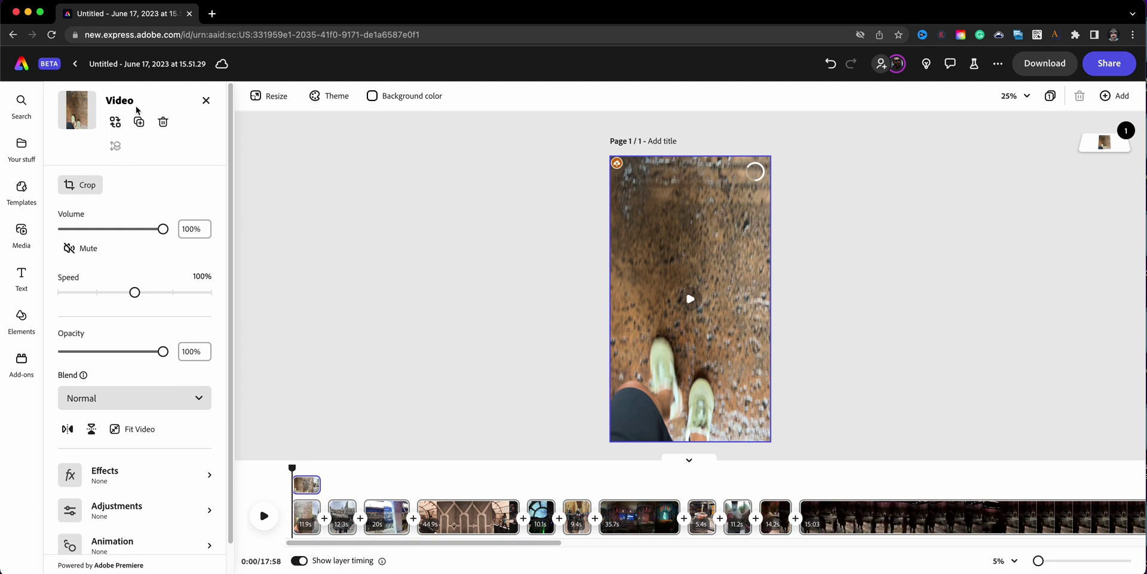
# Step: Rename the project DISNEY-RECAP
pyautogui.click(135, 67)
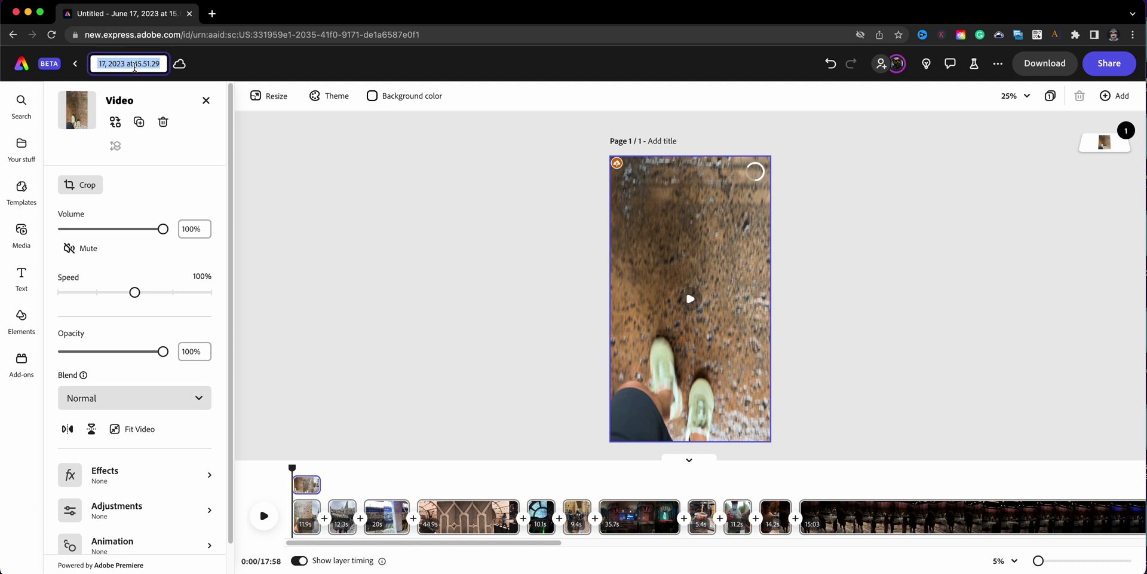
pyautogui.press('Return')
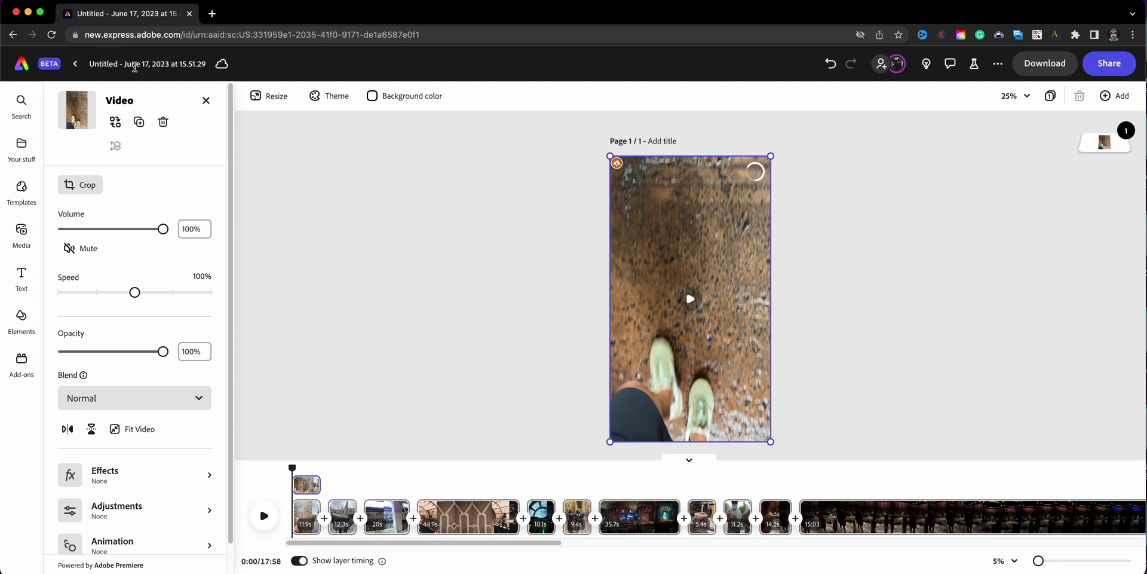
pyautogui.click(135, 67)
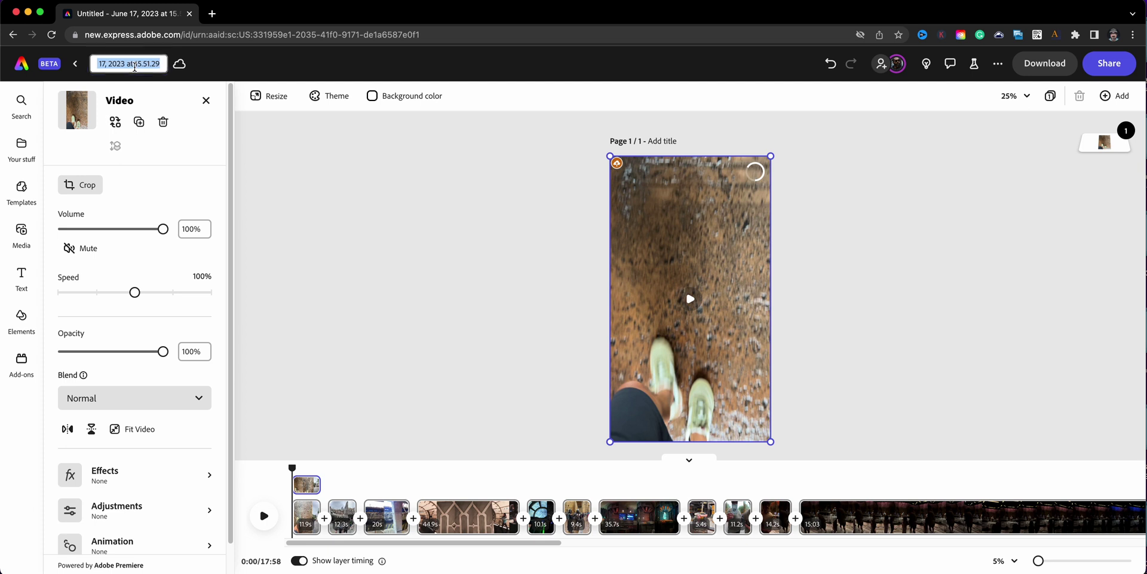
pyautogui.write('DISNEY-RECAP')
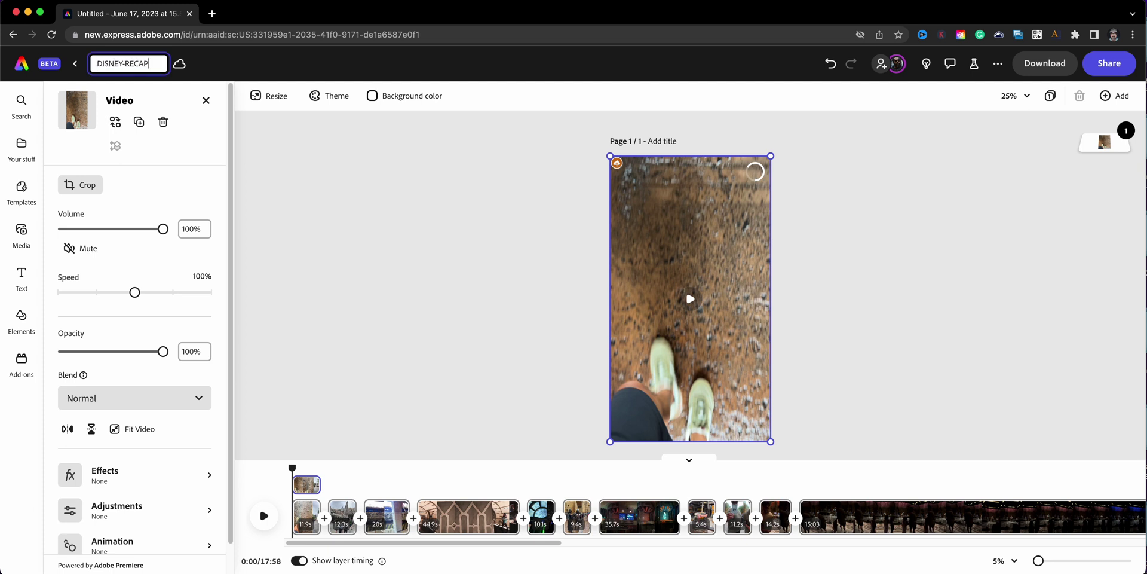
pyautogui.press('Return')
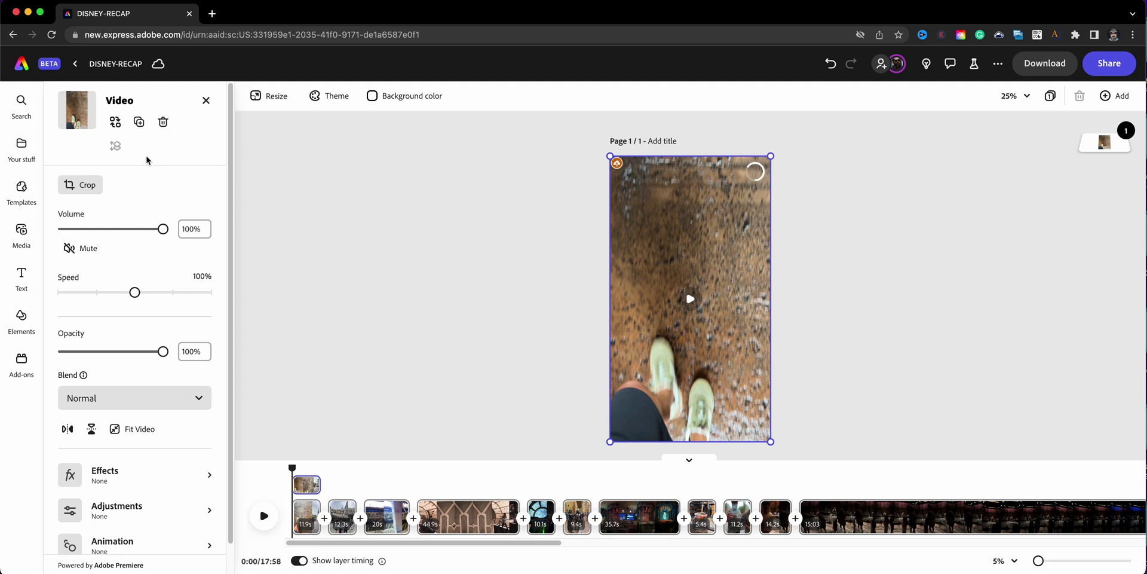
# Step: Mute the first clip and play back its opening seconds
pyautogui.click(84, 248)
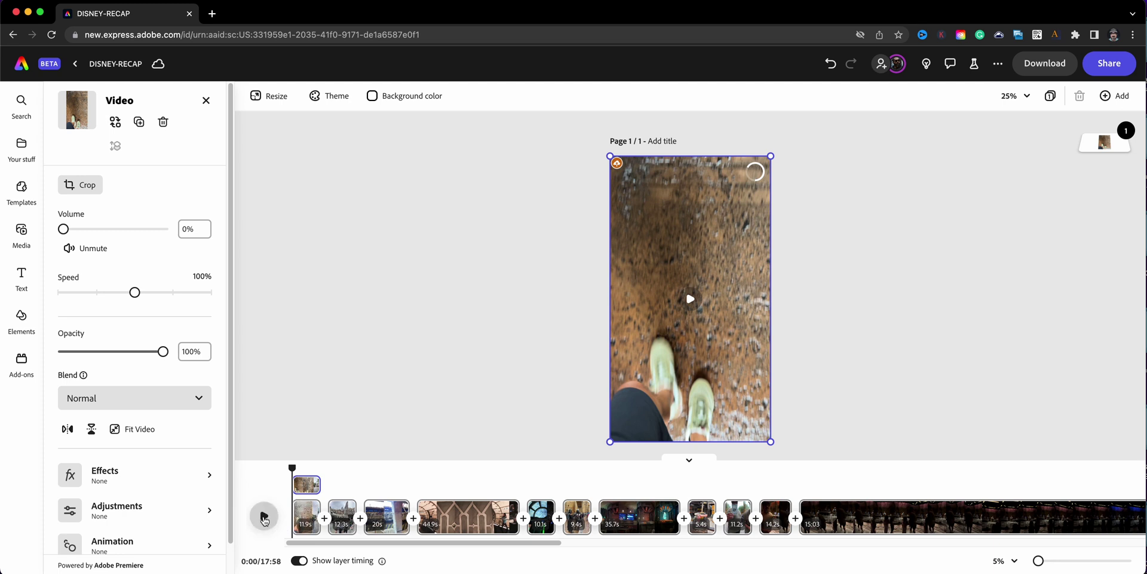
pyautogui.click(264, 519)
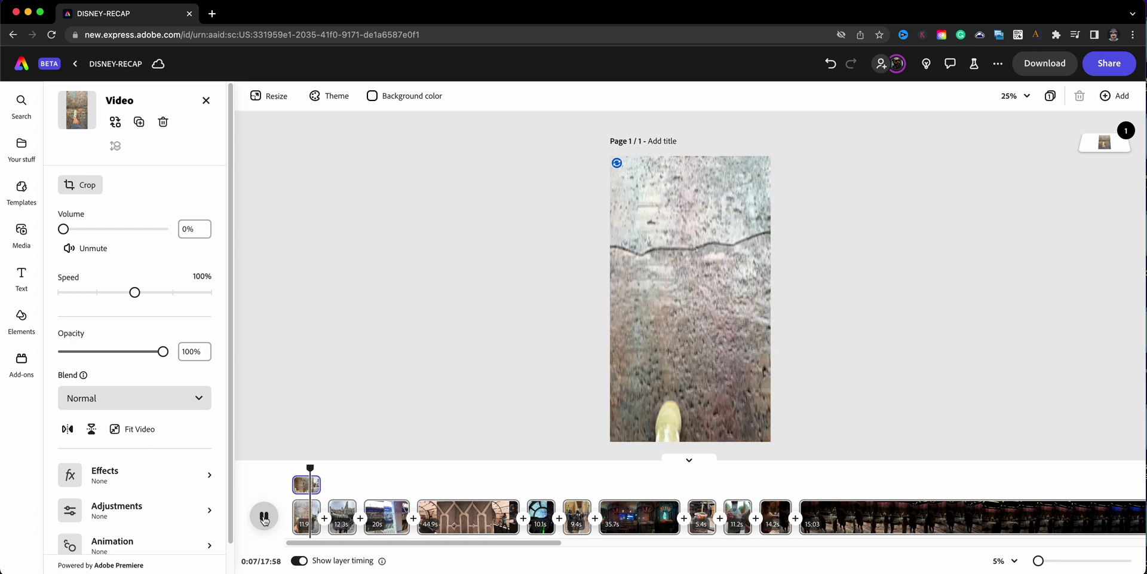
pyautogui.click(265, 517)
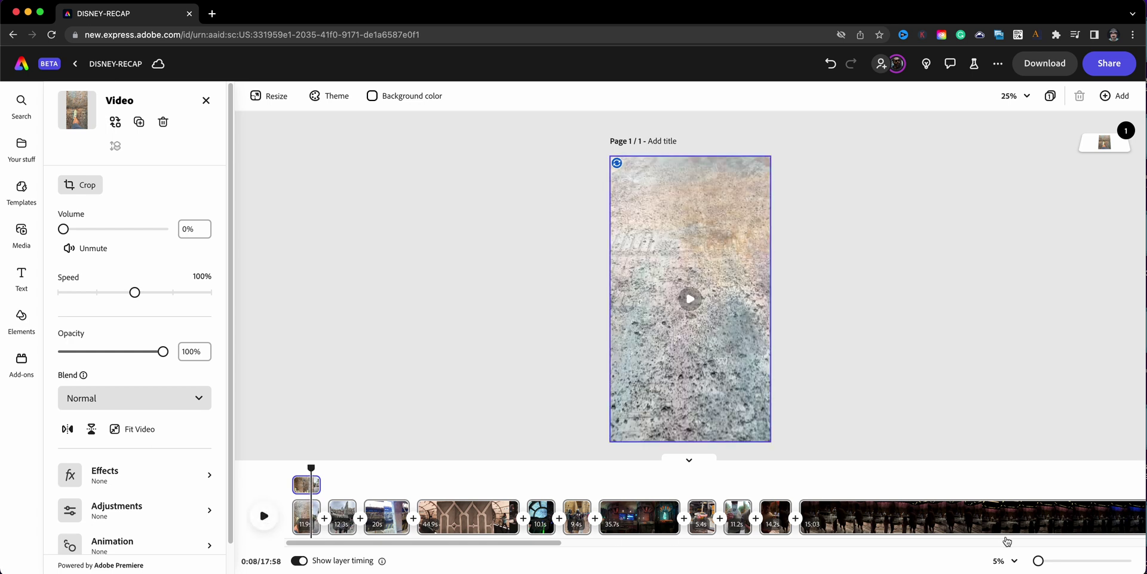
# Step: Split the first scene at about 0:04 and delete the part before the cut
pyautogui.moveTo(1042, 562); pyautogui.dragTo(1041, 565)
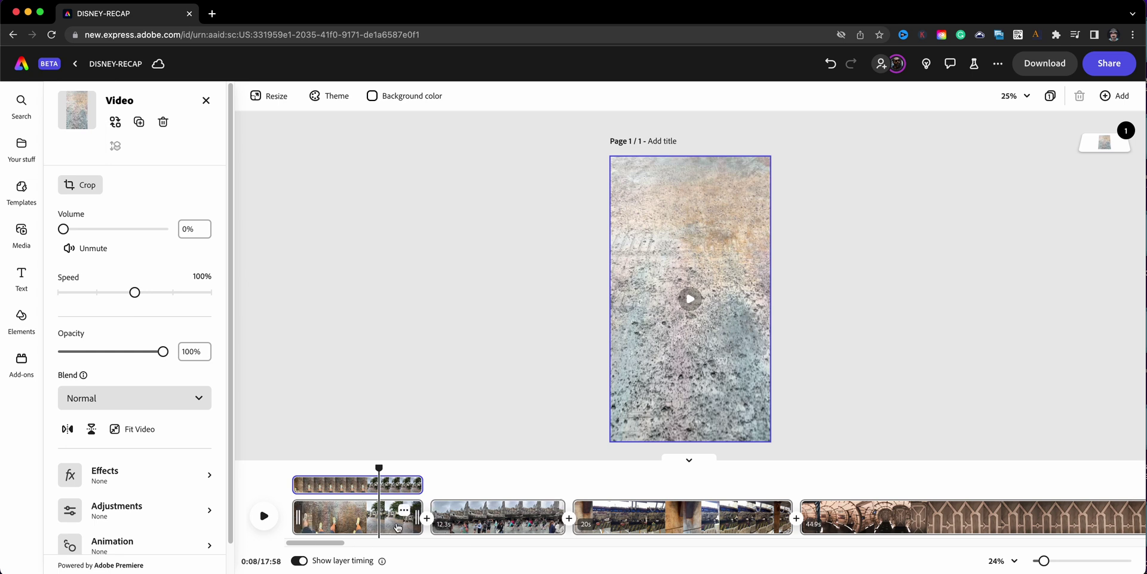
pyautogui.moveTo(379, 469); pyautogui.dragTo(335, 486)
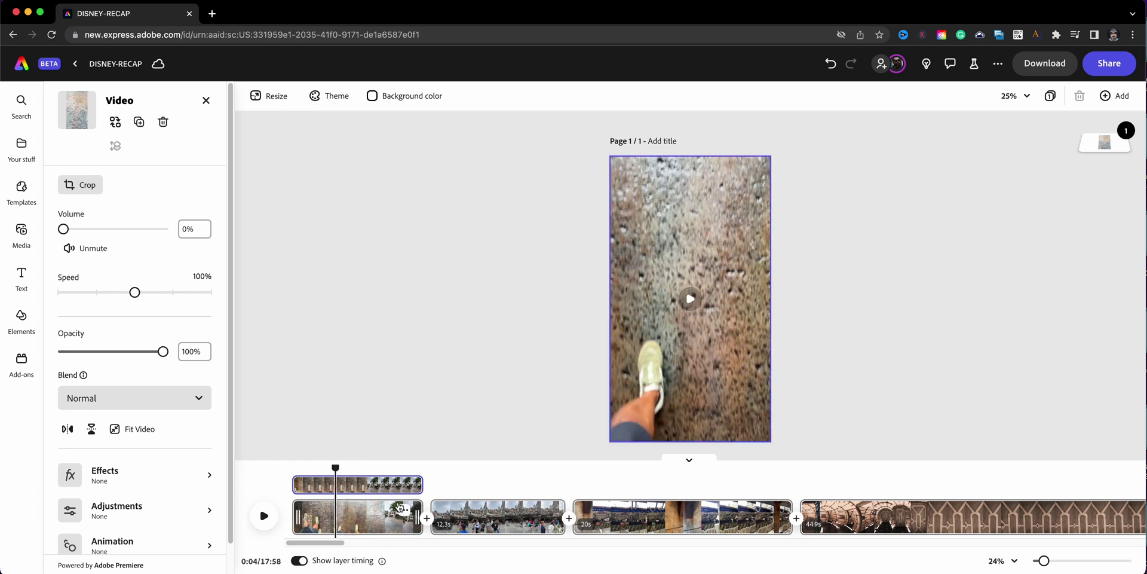
pyautogui.click(407, 513)
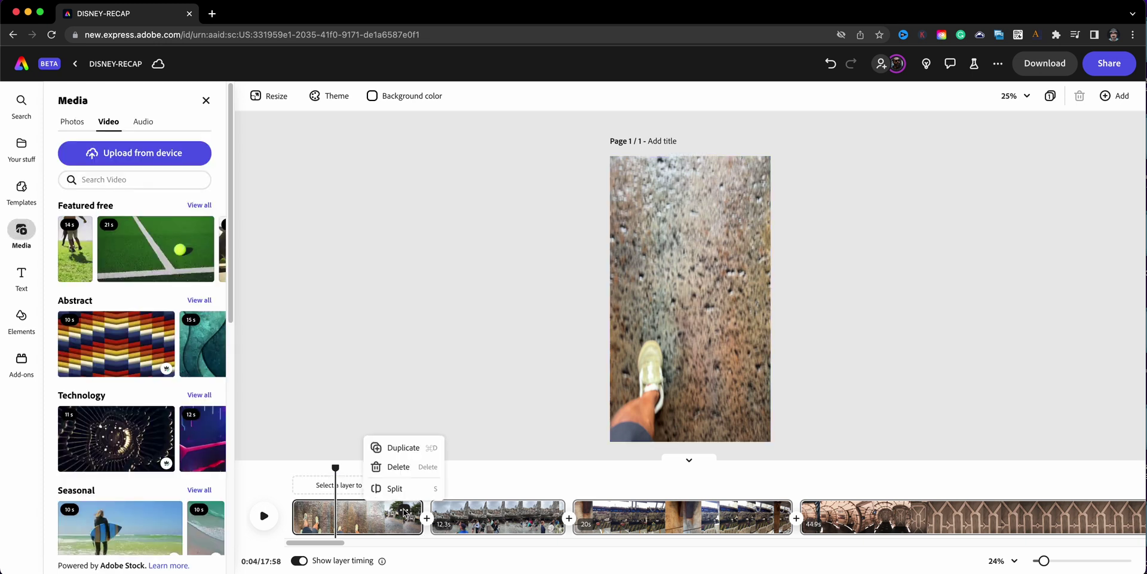
pyautogui.click(395, 490)
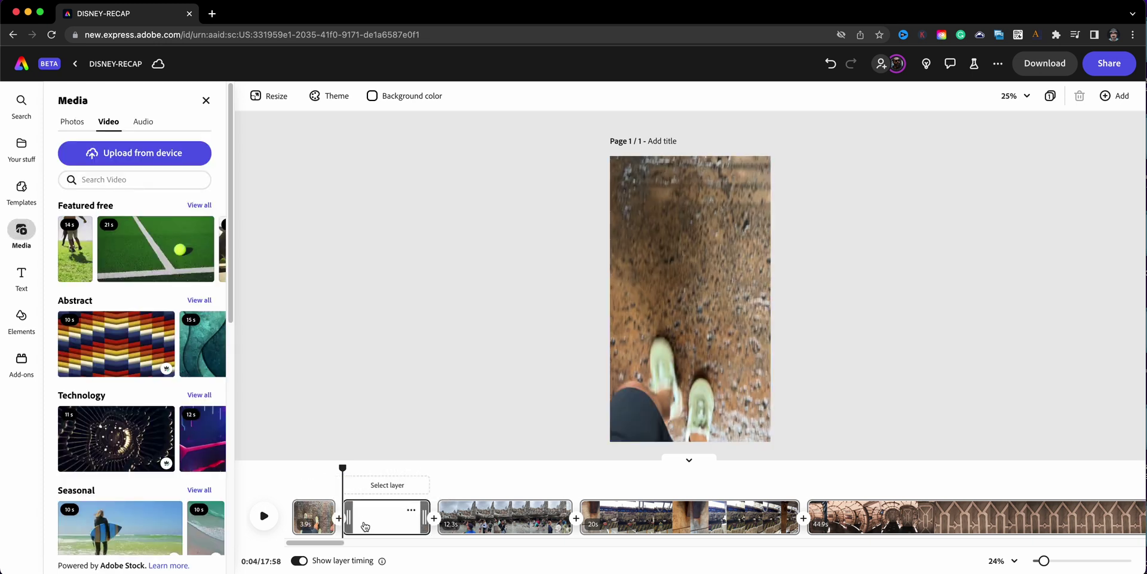
pyautogui.click(316, 510)
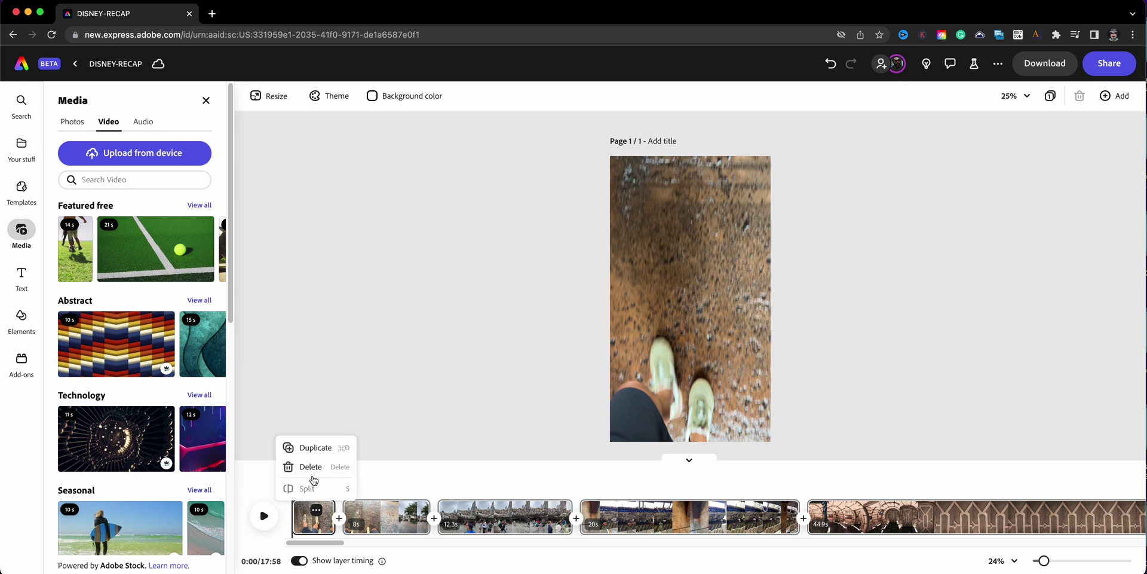
pyautogui.click(310, 466)
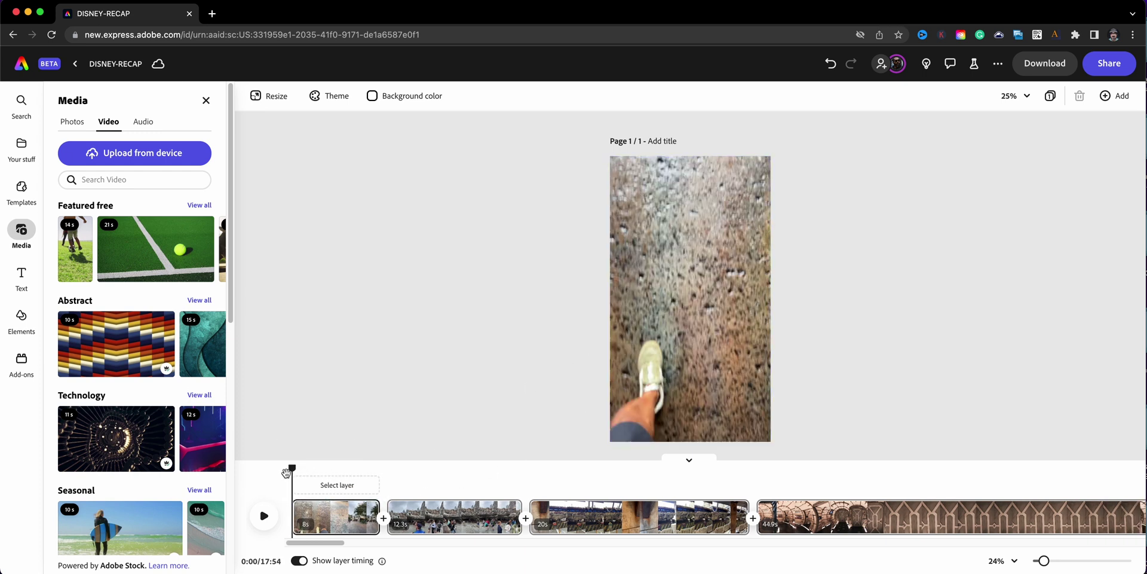
# Step: Add a text layer reading "GALAXY'S EDGE" to the first scene, with the playhead at about 0:02
pyautogui.moveTo(292, 468); pyautogui.dragTo(308, 468)
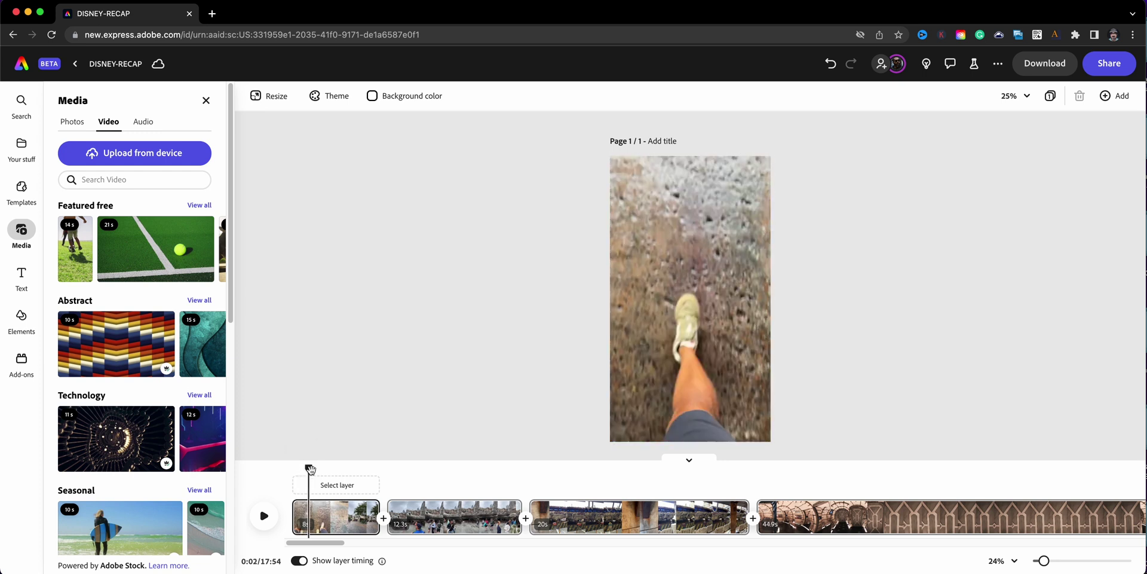
pyautogui.click(24, 283)
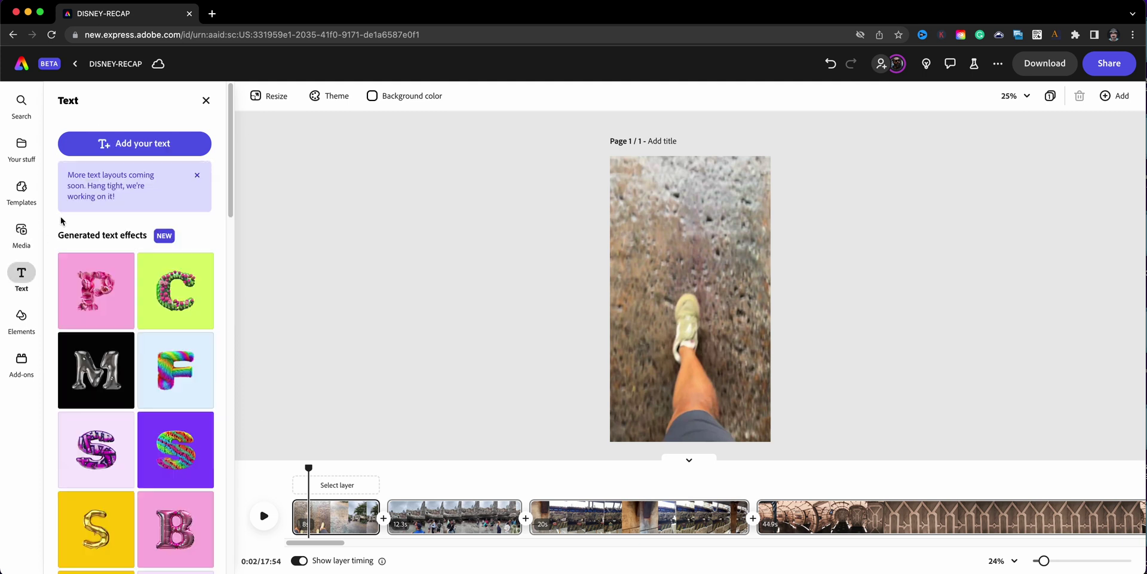
pyautogui.click(95, 144)
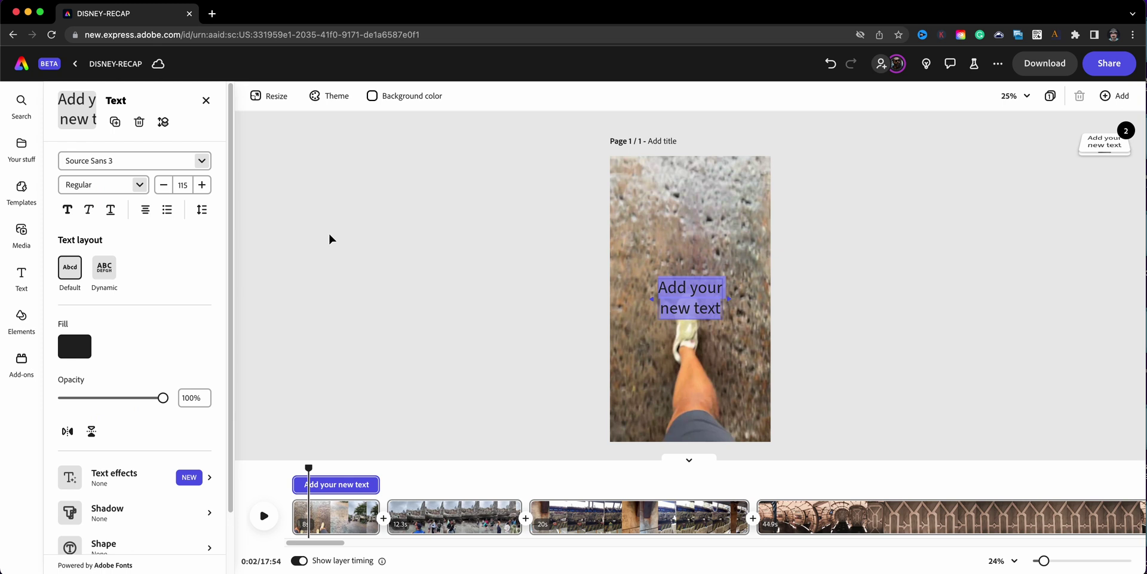
pyautogui.click(681, 295)
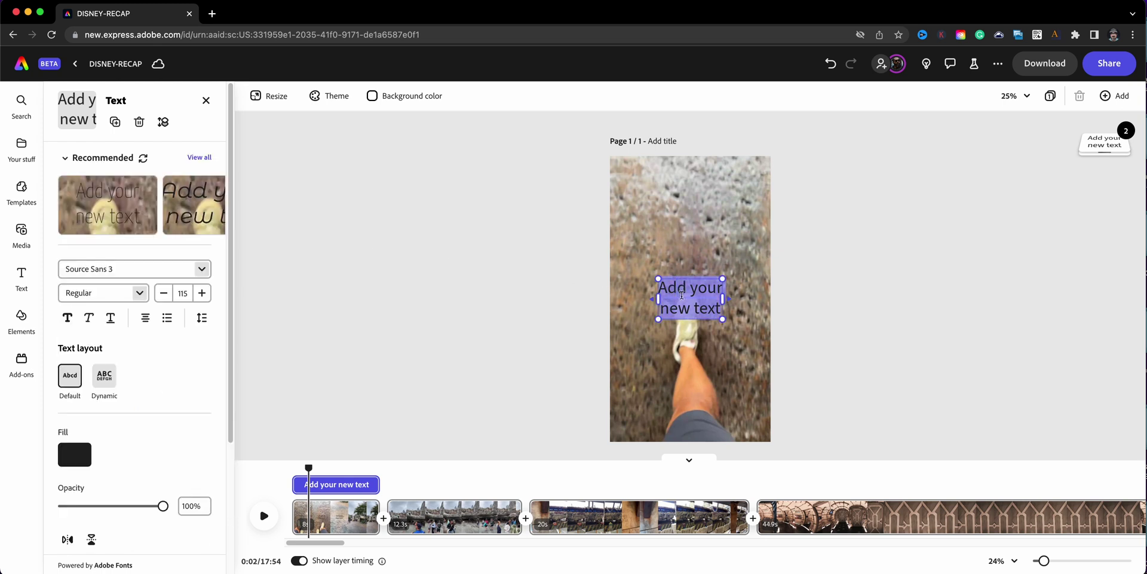
pyautogui.write("GALAXY'S EDGE")
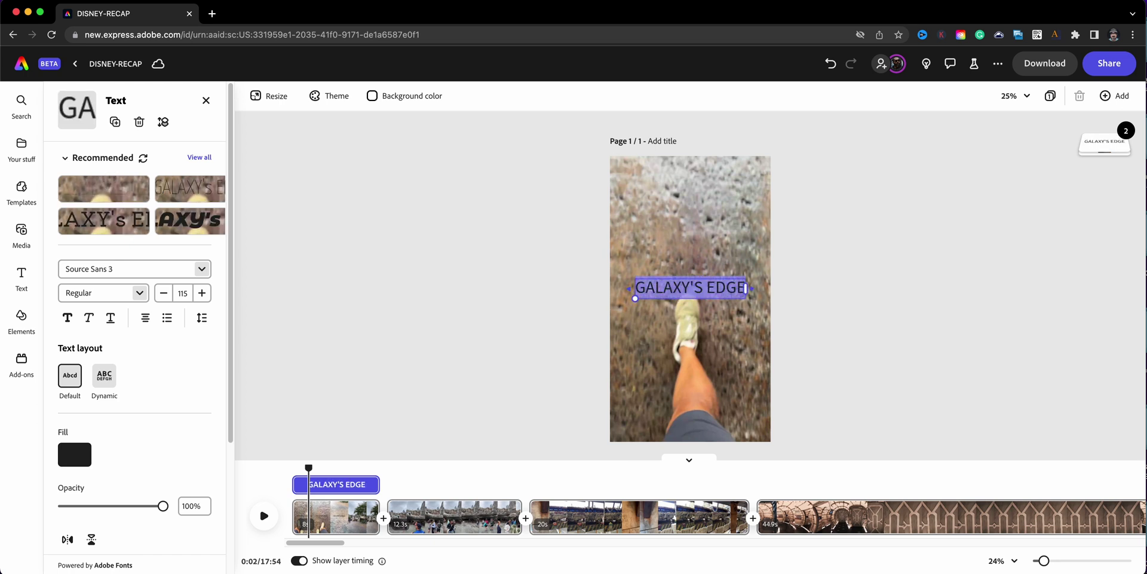
# Step: Change the font of the "GALAXY'S EDGE" text to Bebas Neue Bold
pyautogui.click(185, 270)
pyautogui.write('SourceSans3-Regularebas')
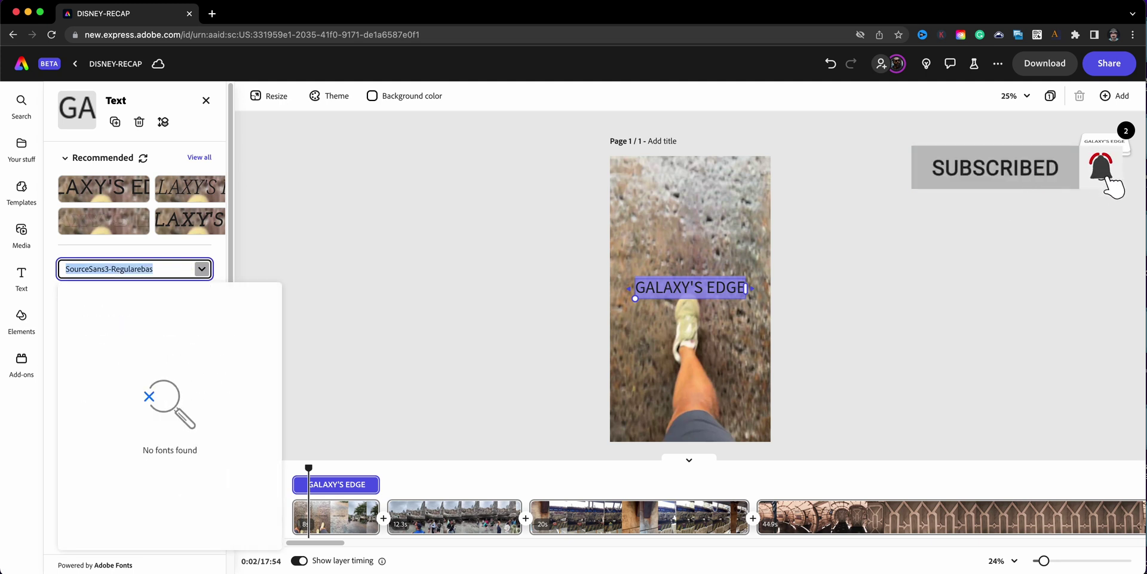
pyautogui.write('bebas')
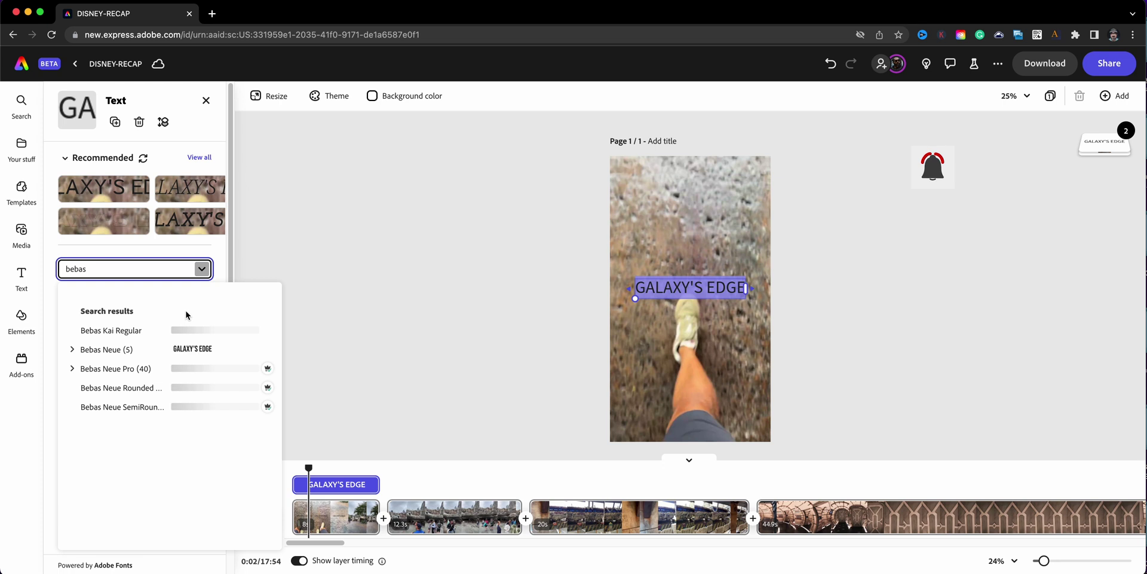
pyautogui.click(71, 350)
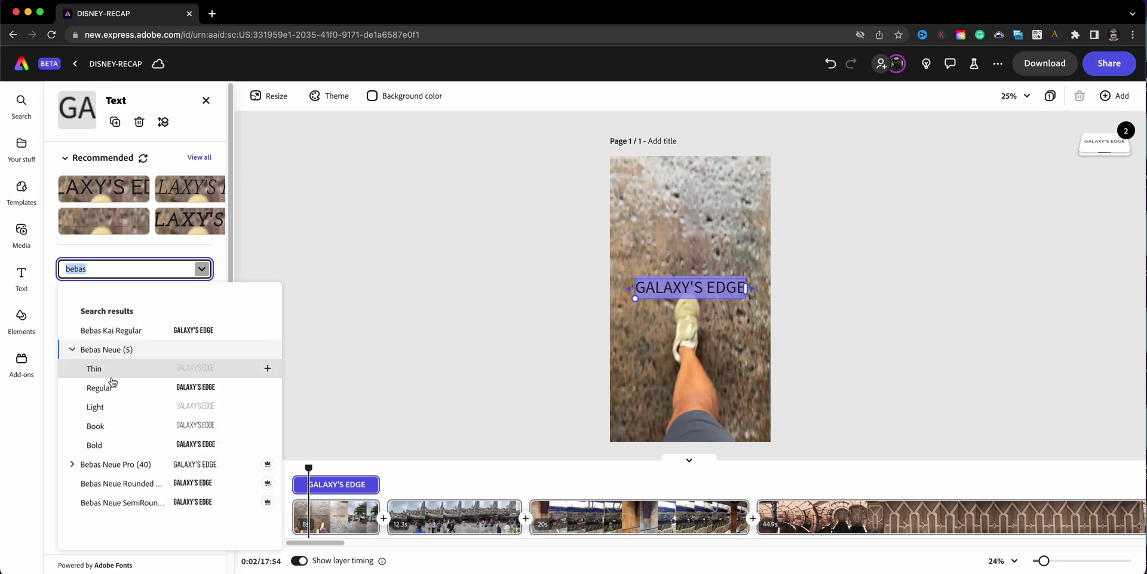
pyautogui.click(129, 443)
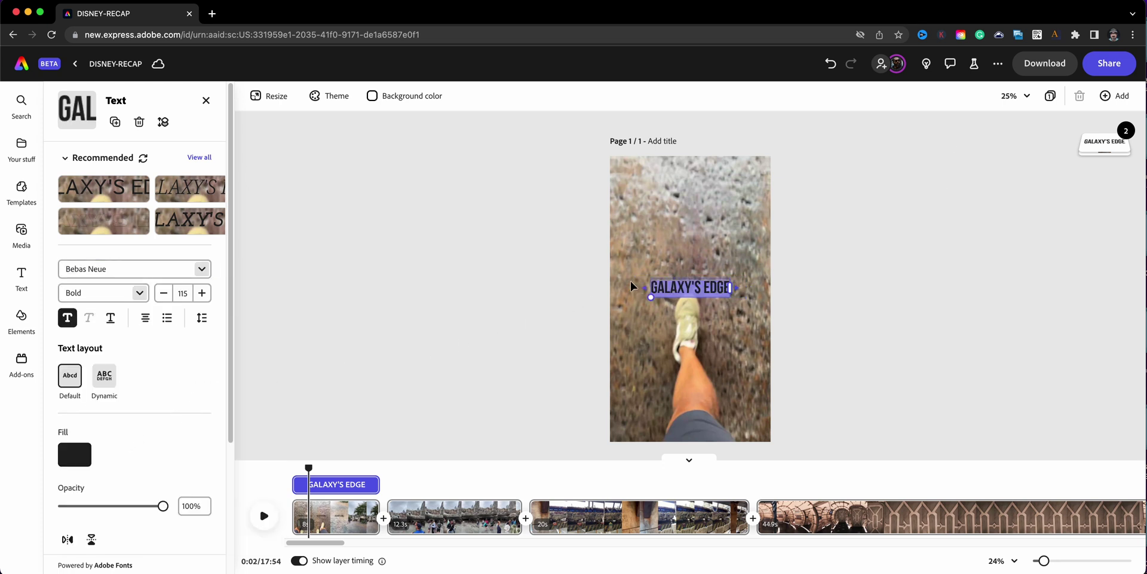
# Step: Enlarge the "GALAXY'S EDGE" text to size 150 and narrow its box so the words wrap onto two lines
pyautogui.moveTo(651, 298); pyautogui.dragTo(624, 313)
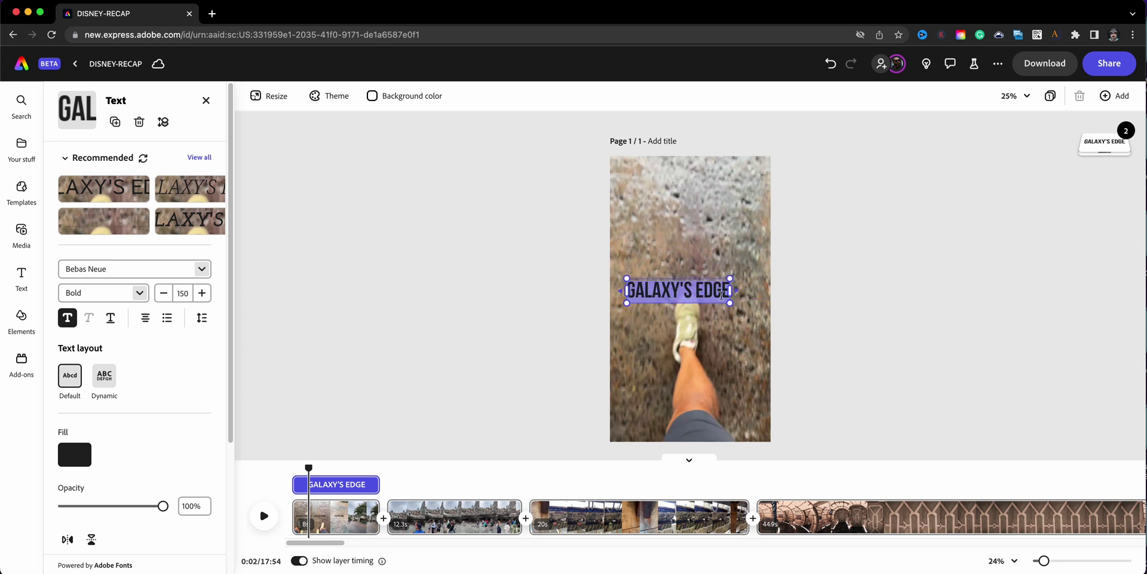
pyautogui.moveTo(730, 289); pyautogui.dragTo(699, 287)
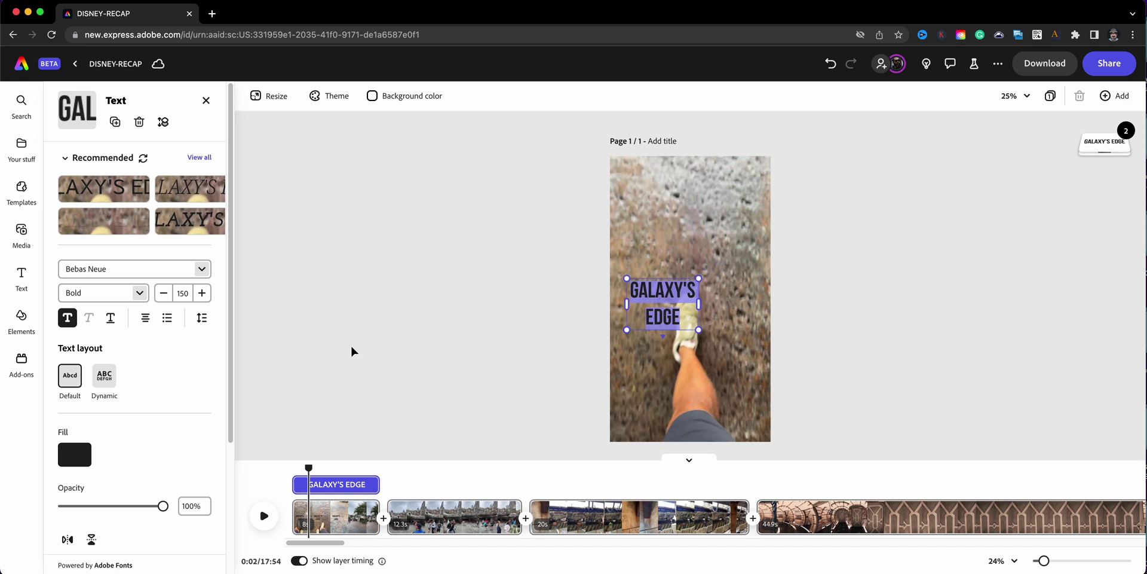
# Step: Switch the "GALAXY'S EDGE" text to the Dynamic layout, enlarge it and move it toward the middle of the frame
pyautogui.click(105, 376)
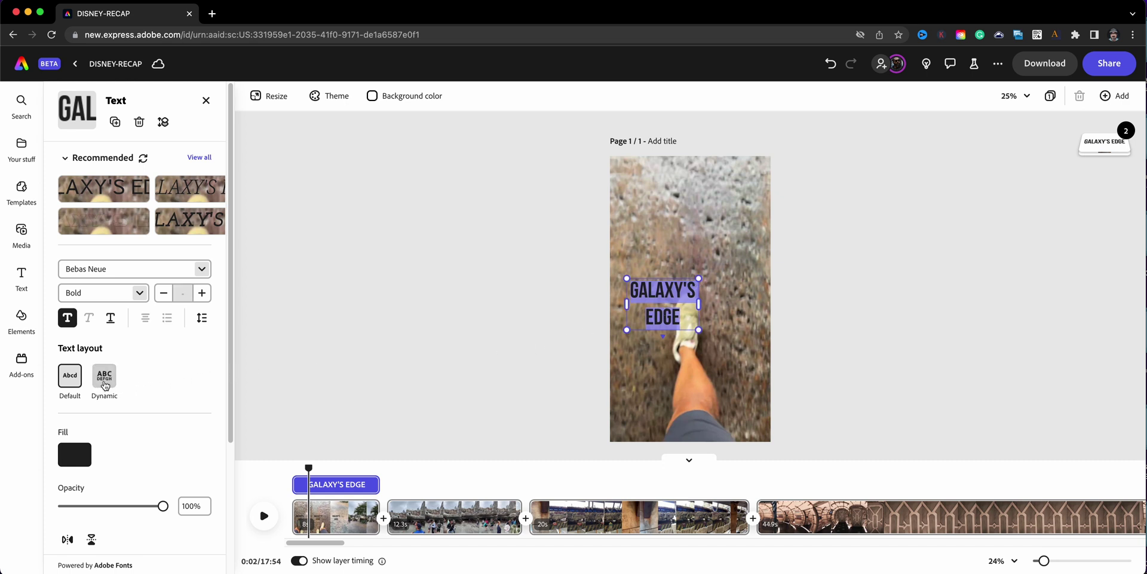
pyautogui.moveTo(689, 328); pyautogui.dragTo(713, 352)
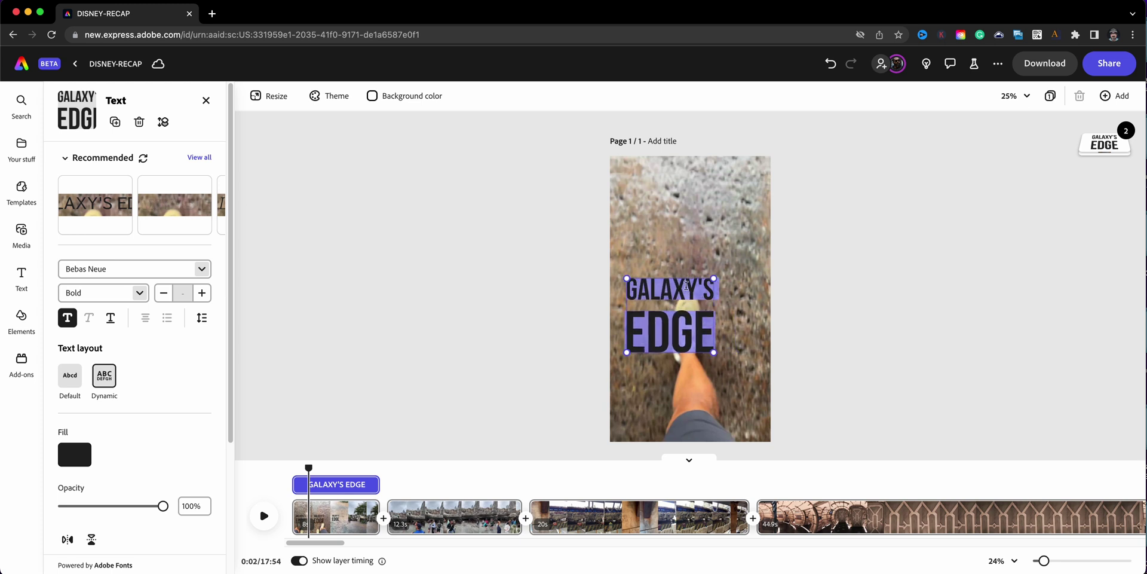
pyautogui.moveTo(685, 282); pyautogui.dragTo(702, 264)
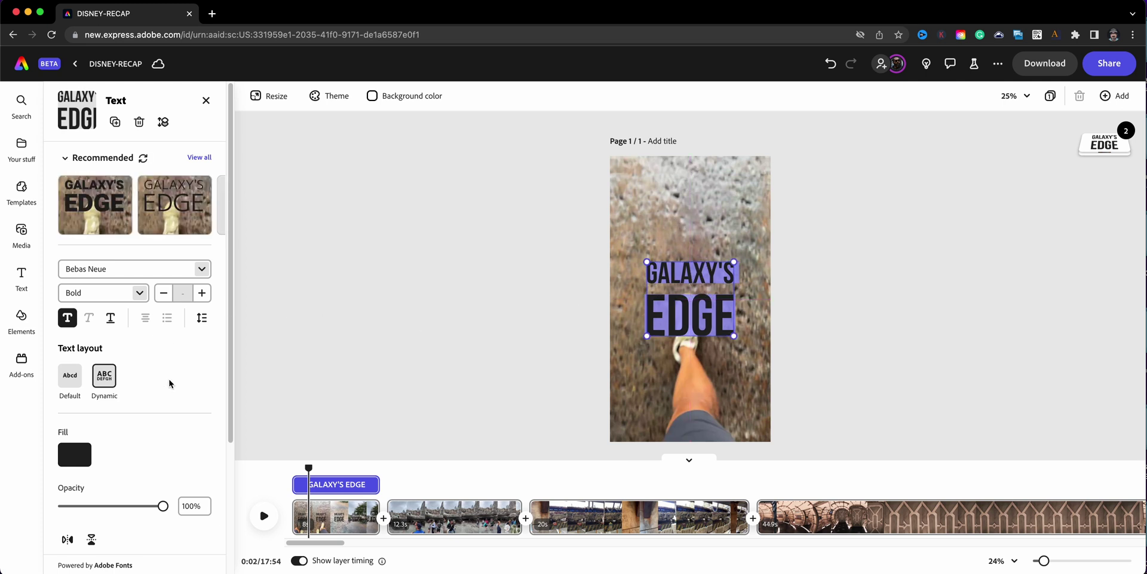
# Step: Tighten the line spacing of the "GALAXY'S EDGE" text, and enlarge the text slightly while keeping it centered in the frame
pyautogui.click(201, 321)
pyautogui.moveTo(174, 370); pyautogui.dragTo(148, 366)
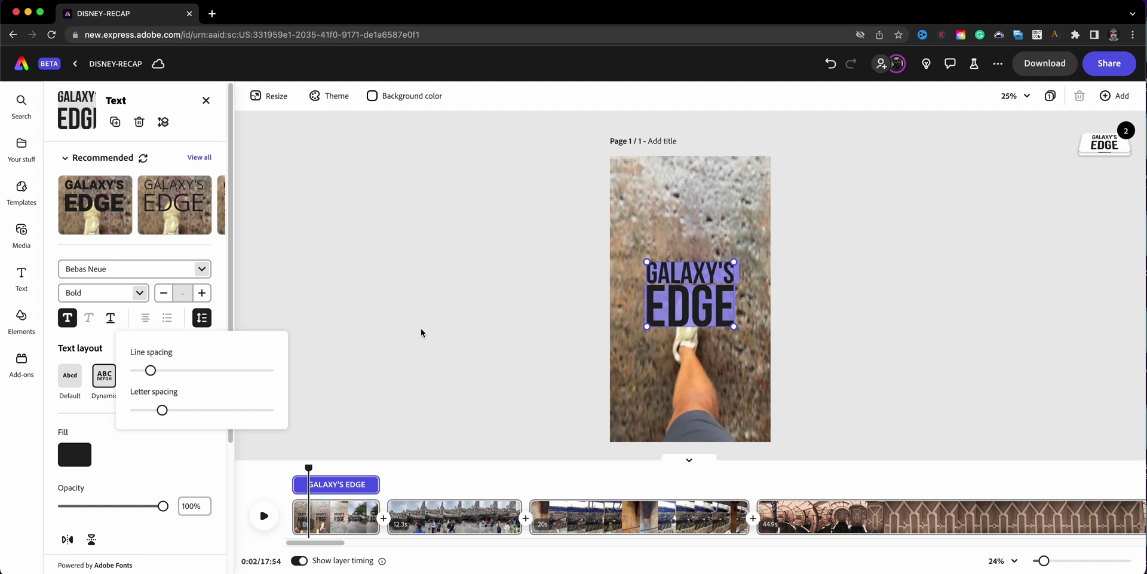
pyautogui.moveTo(687, 265); pyautogui.dragTo(690, 271)
pyautogui.moveTo(689, 268); pyautogui.dragTo(690, 270)
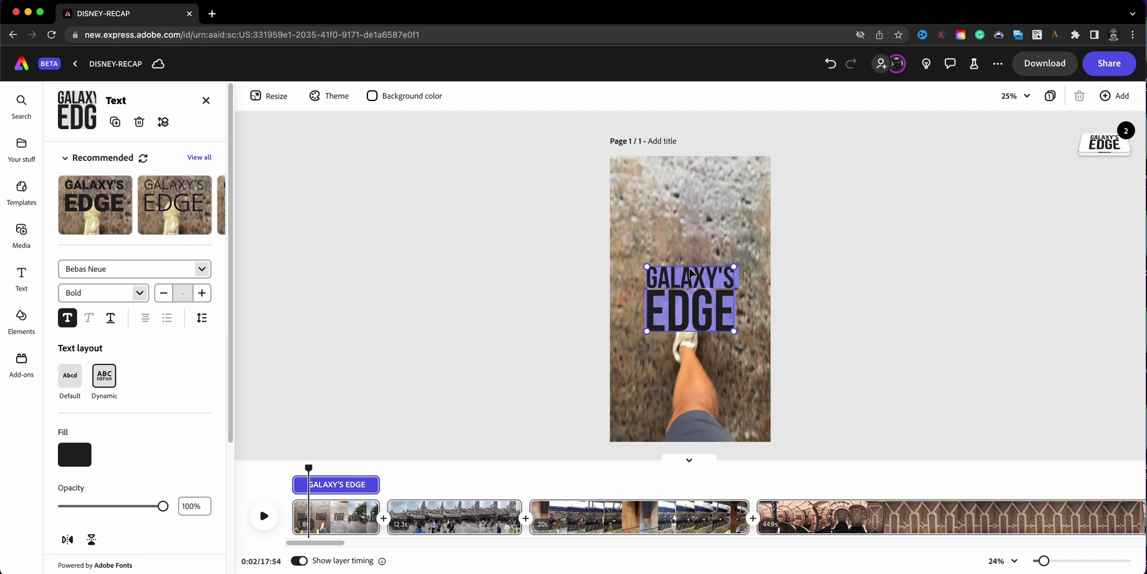
pyautogui.moveTo(648, 329); pyautogui.dragTo(633, 341)
pyautogui.moveTo(699, 265); pyautogui.dragTo(707, 259)
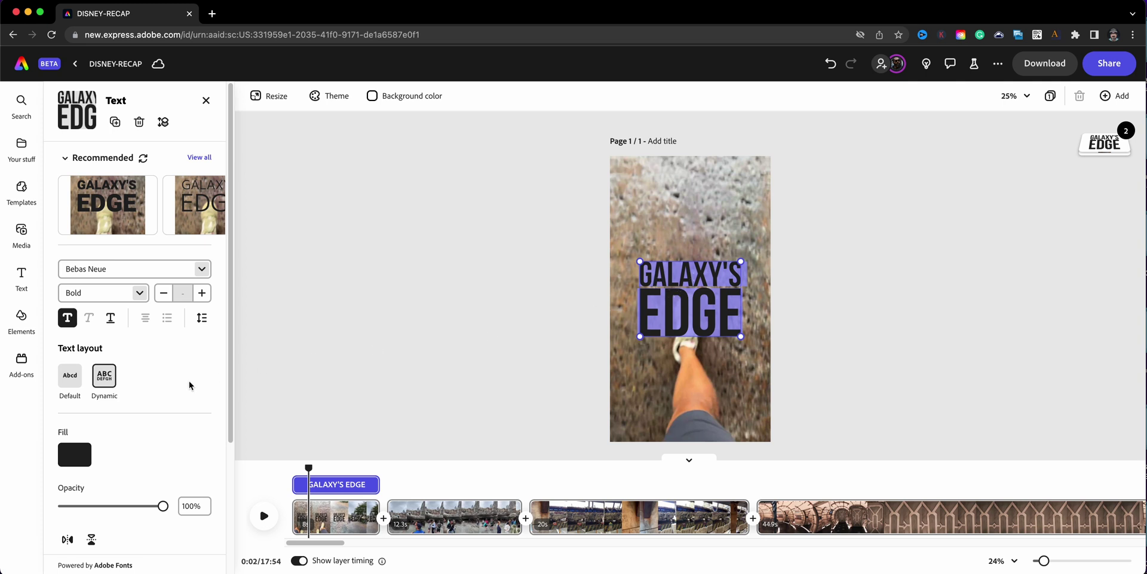
# Step: Change the fill color of the "GALAXY'S EDGE" text to white
pyautogui.click(88, 460)
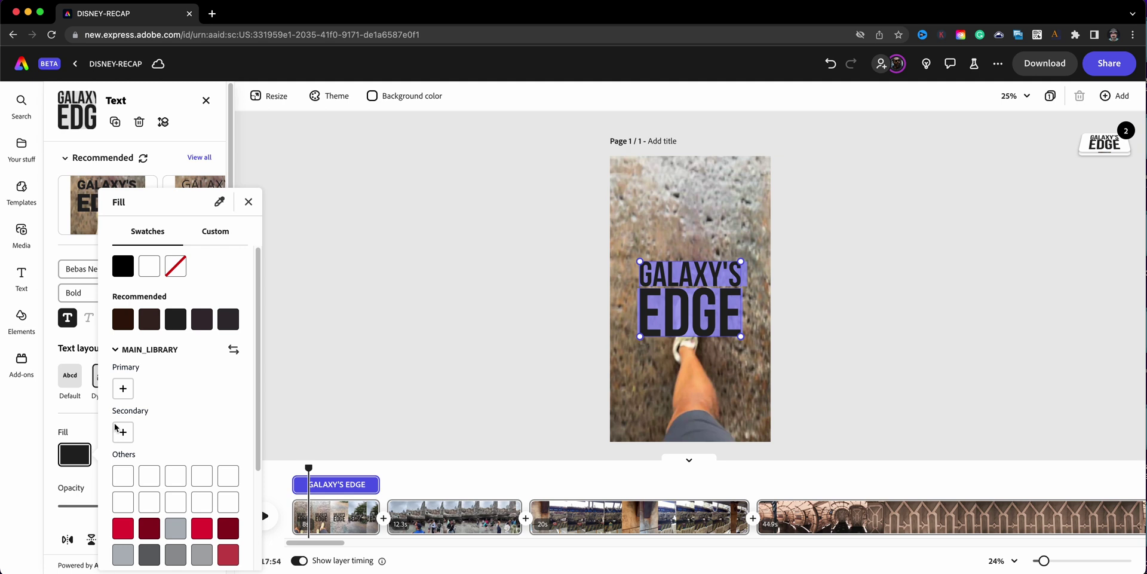
pyautogui.click(152, 273)
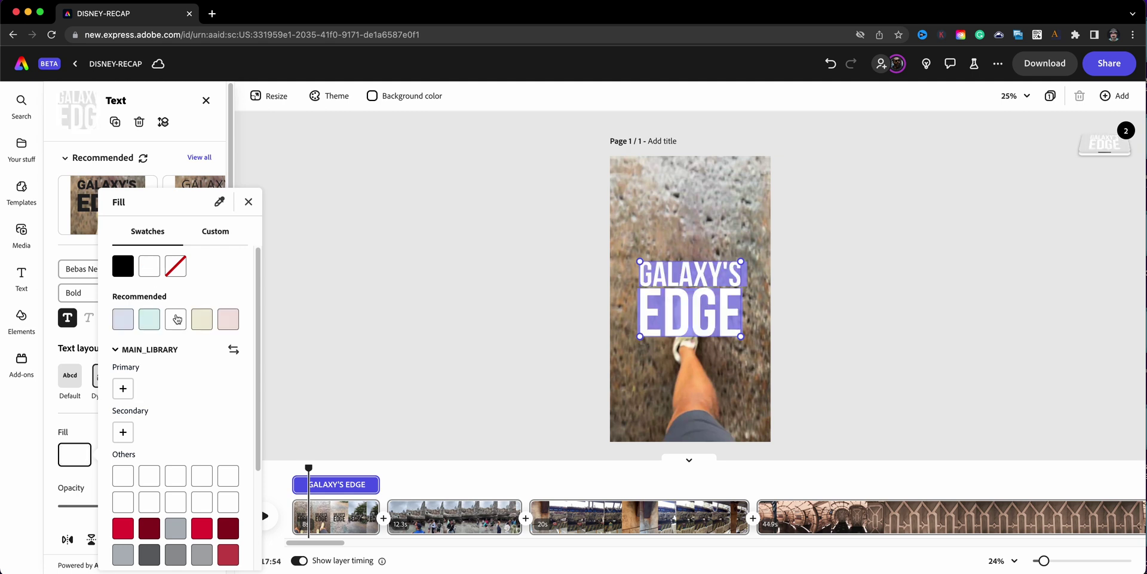
pyautogui.click(249, 202)
# Step: Give the "GALAXY'S EDGE" text a Custom shadow with blur 13, angle 106 and distance 14
pyautogui.scroll(-3, 225, 503)
pyautogui.scroll(-1, 225, 503)
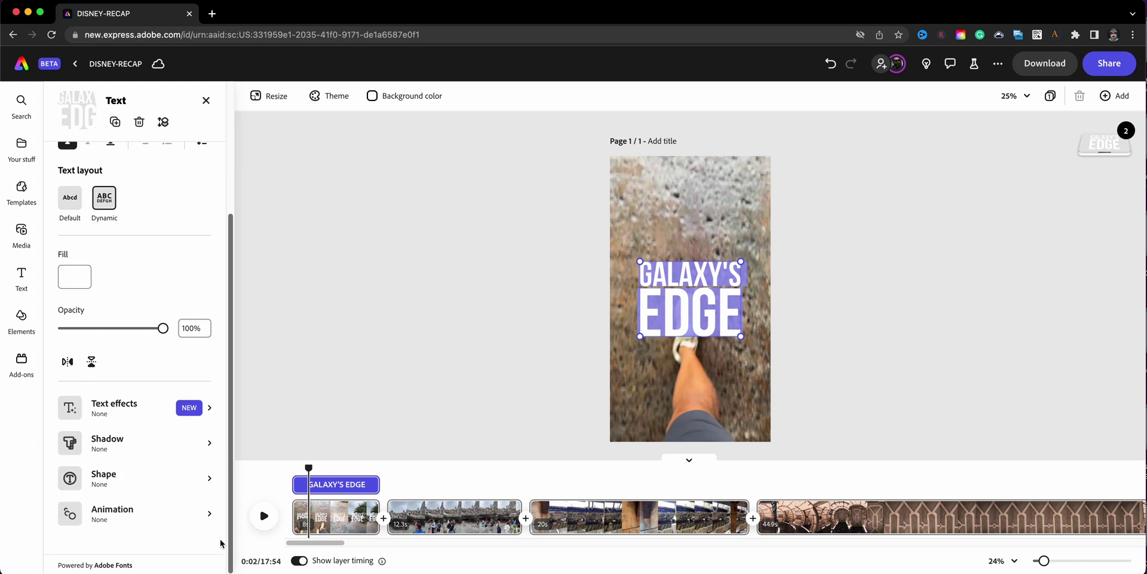
pyautogui.click(208, 444)
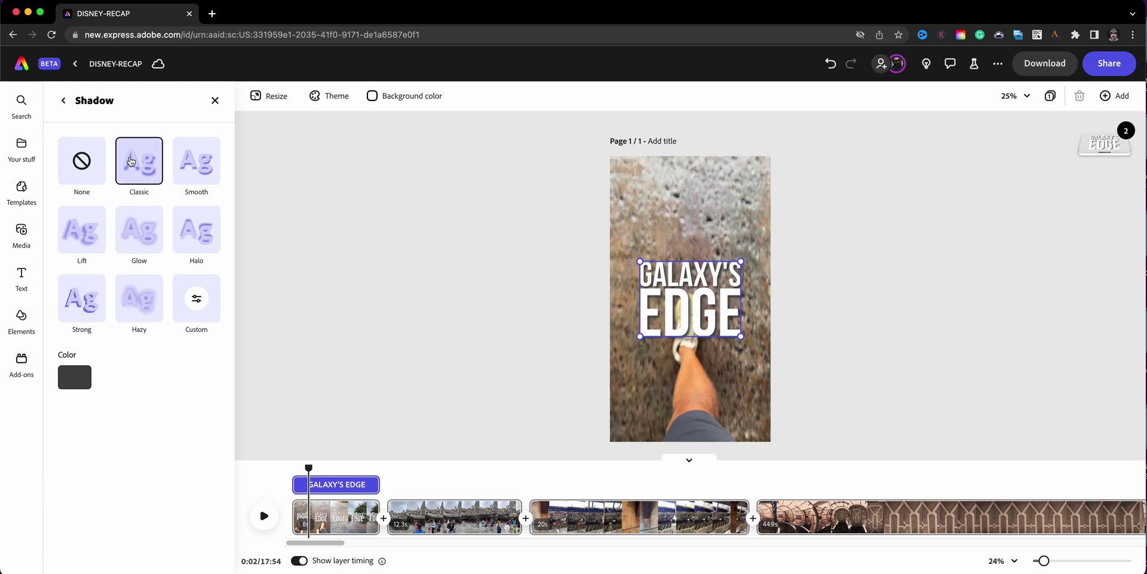
pyautogui.click(194, 306)
pyautogui.moveTo(80, 425)
pyautogui.mouseDown()
pyautogui.moveTo(154, 425)
pyautogui.moveTo(81, 423)
pyautogui.mouseUp()
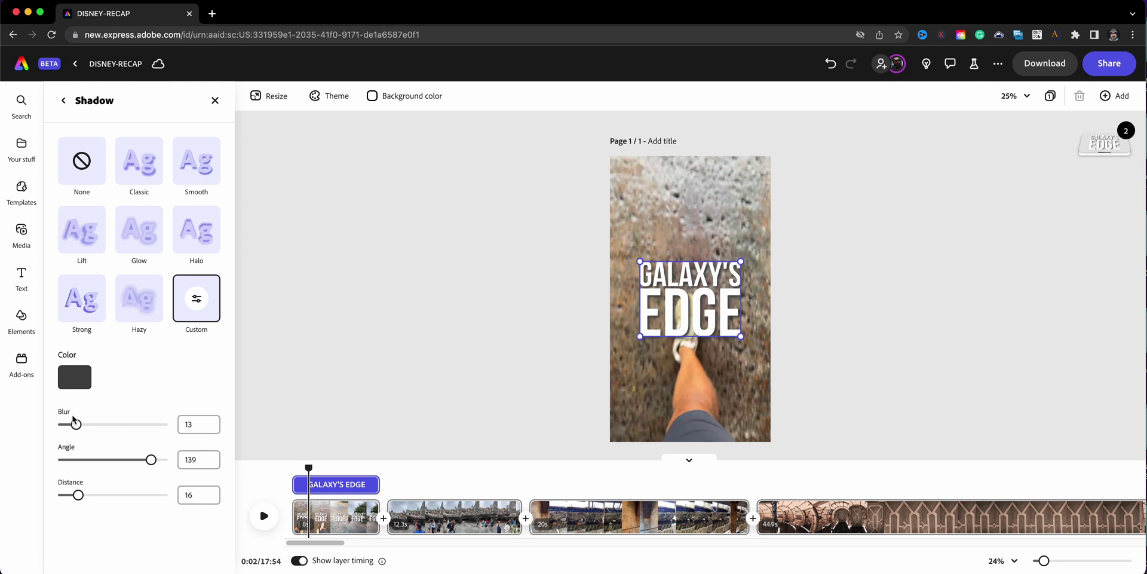
pyautogui.moveTo(150, 461)
pyautogui.mouseDown()
pyautogui.moveTo(130, 461)
pyautogui.moveTo(146, 458)
pyautogui.mouseUp()
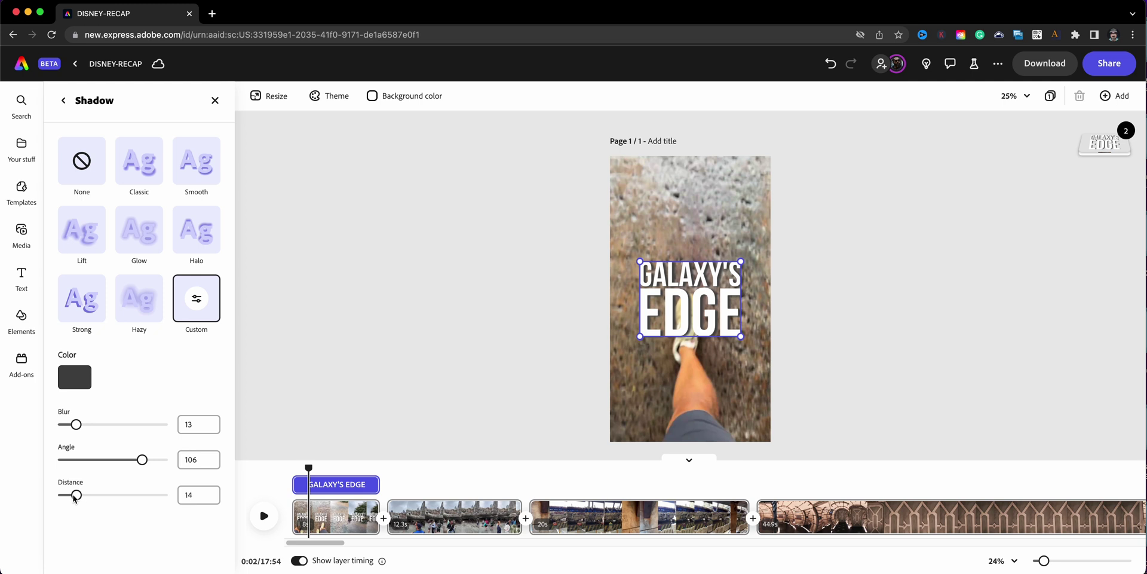
# Step: Color the text shadow black and reduce its blur to 5 and its distance to 7
pyautogui.click(74, 381)
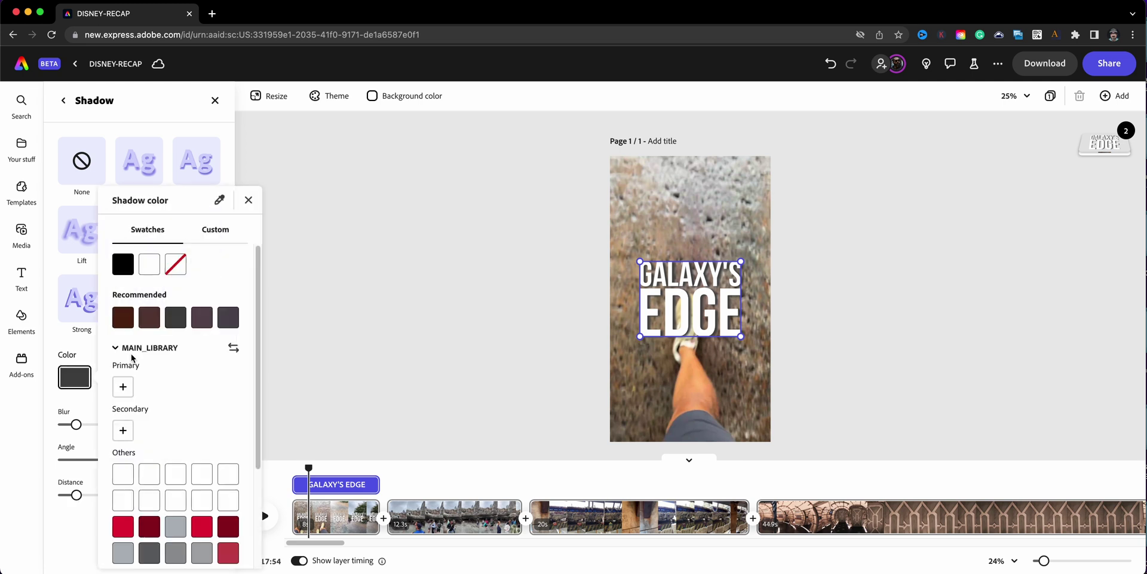
pyautogui.click(125, 265)
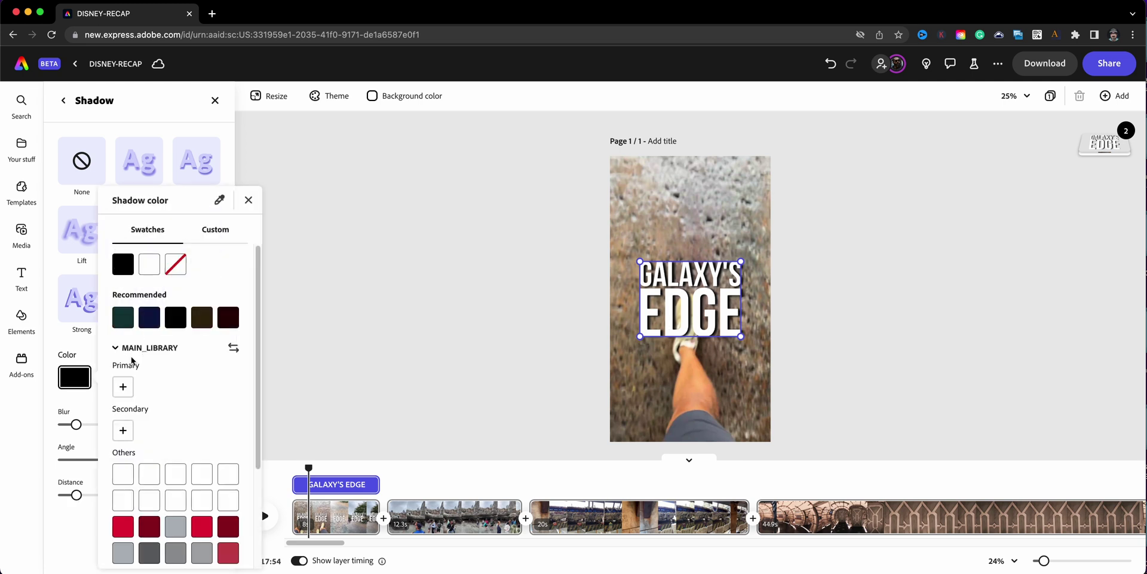
pyautogui.click(93, 407)
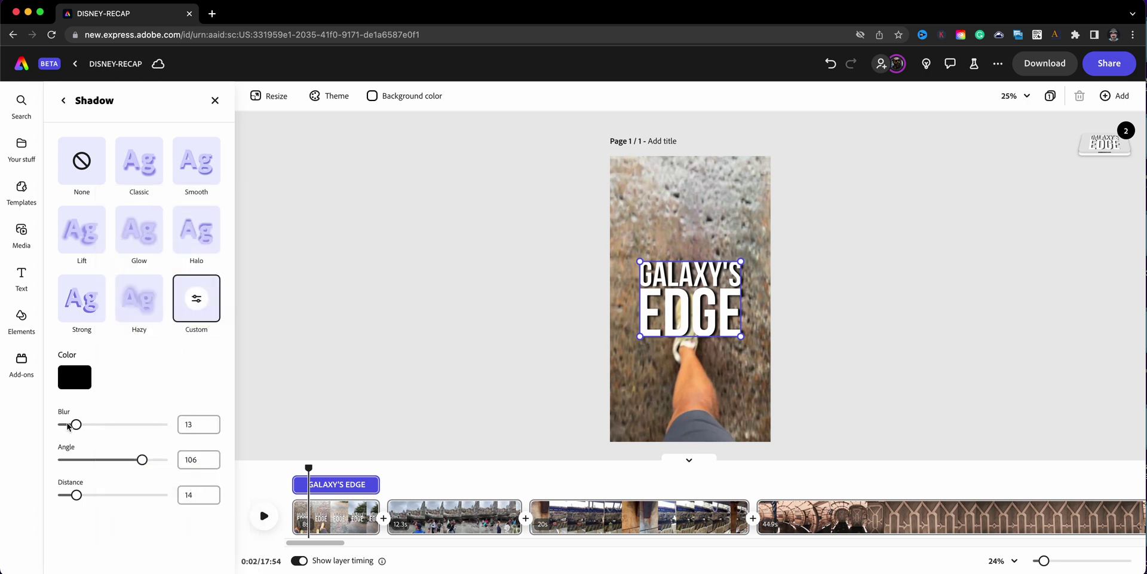
pyautogui.moveTo(69, 424); pyautogui.dragTo(67, 425)
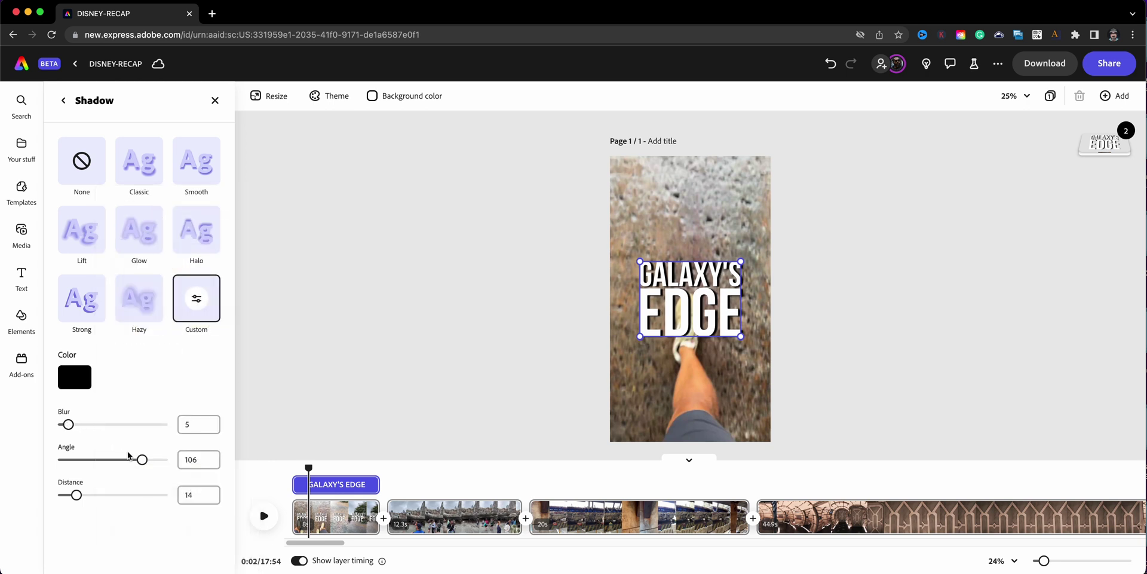
pyautogui.moveTo(79, 499); pyautogui.dragTo(66, 495)
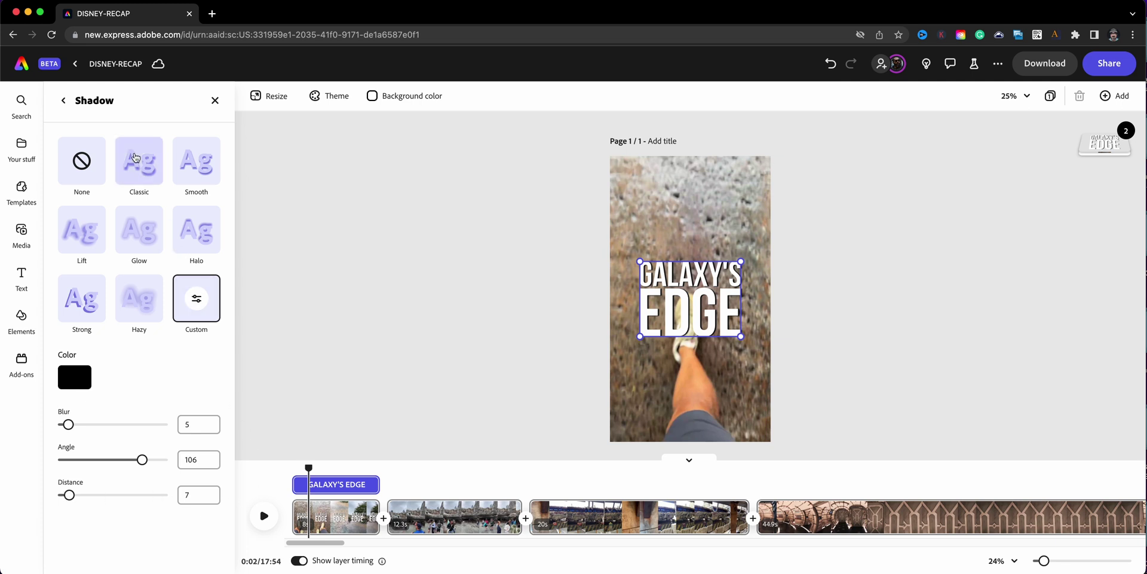
pyautogui.click(215, 100)
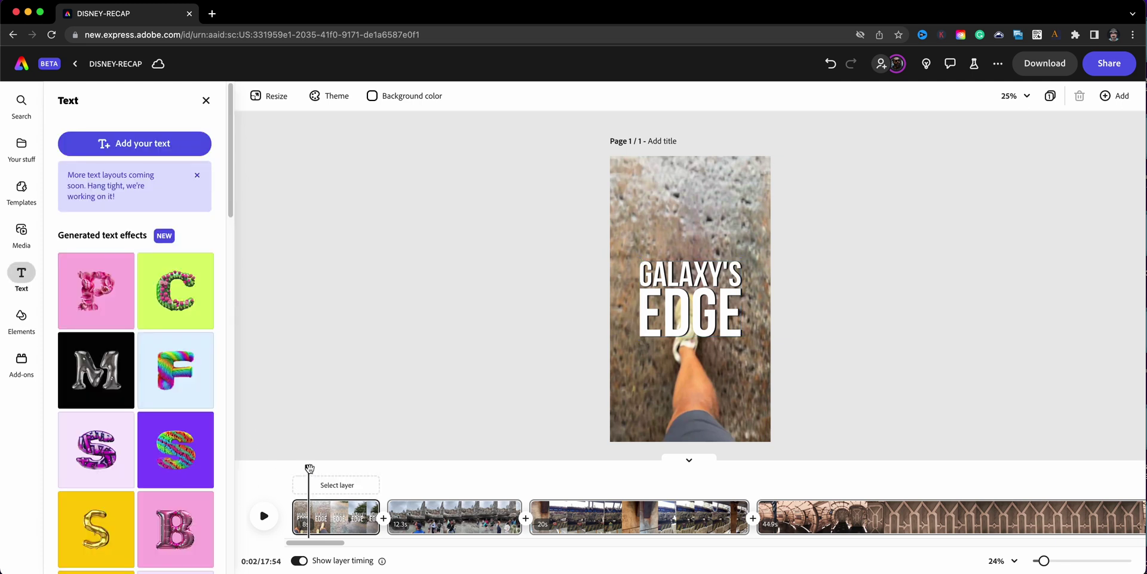
# Step: Play the first scene from its start to about 0:03 to preview the styled text
pyautogui.moveTo(309, 468); pyautogui.dragTo(294, 468)
pyautogui.press('space')
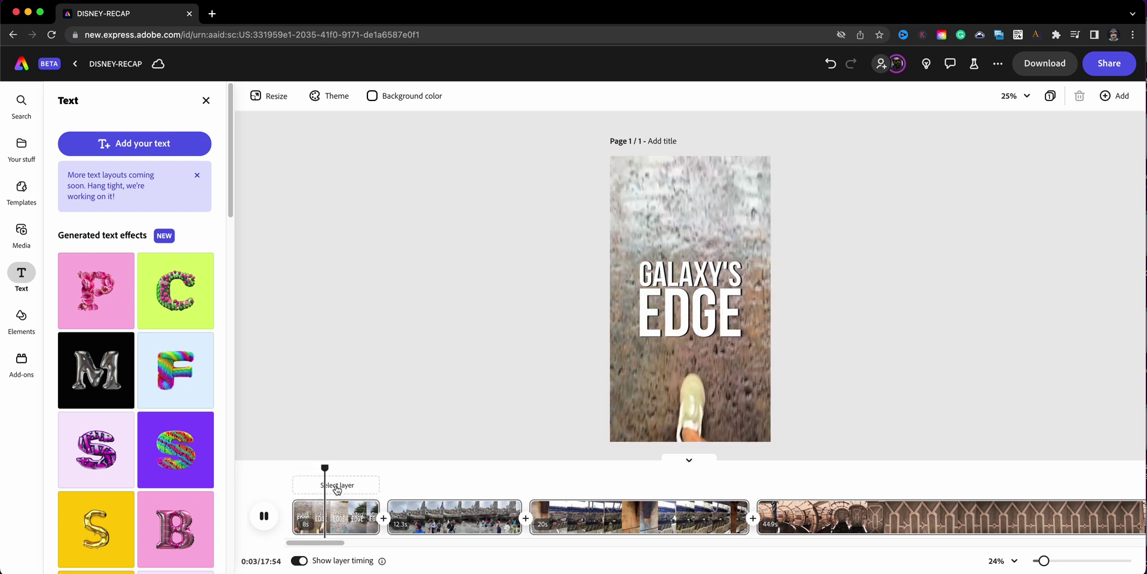
pyautogui.press('space')
# Step: Trim the "GALAXY'S EDGE" layer timing to start at about 0:01 and end slightly past the middle of the first scene
pyautogui.click(686, 313)
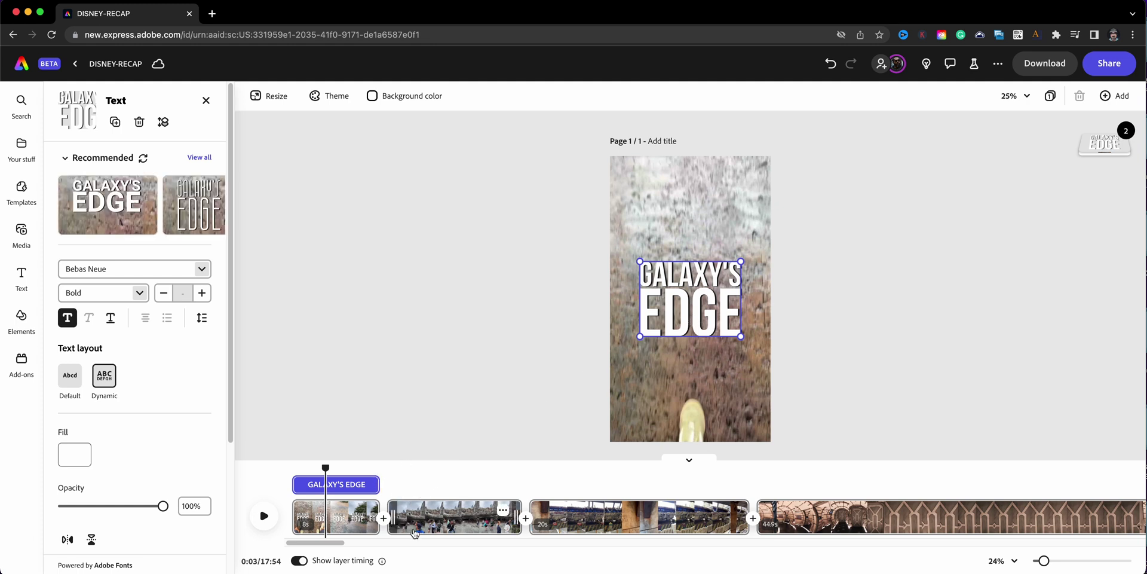
pyautogui.moveTo(373, 489)
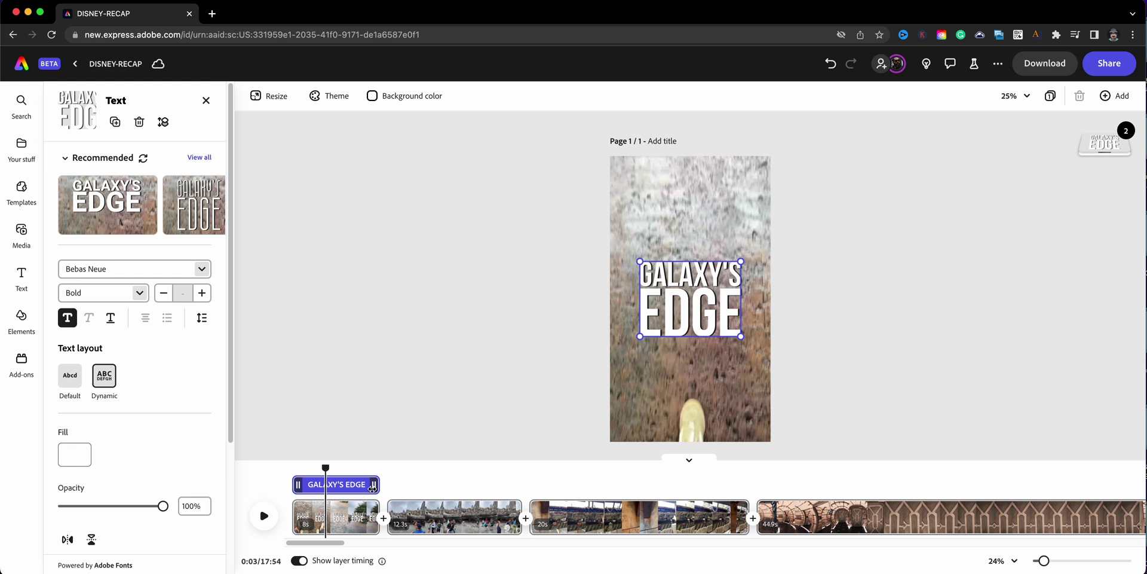
pyautogui.moveTo(299, 479)
pyautogui.mouseDown()
pyautogui.moveTo(368, 486)
pyautogui.moveTo(301, 485)
pyautogui.mouseUp()
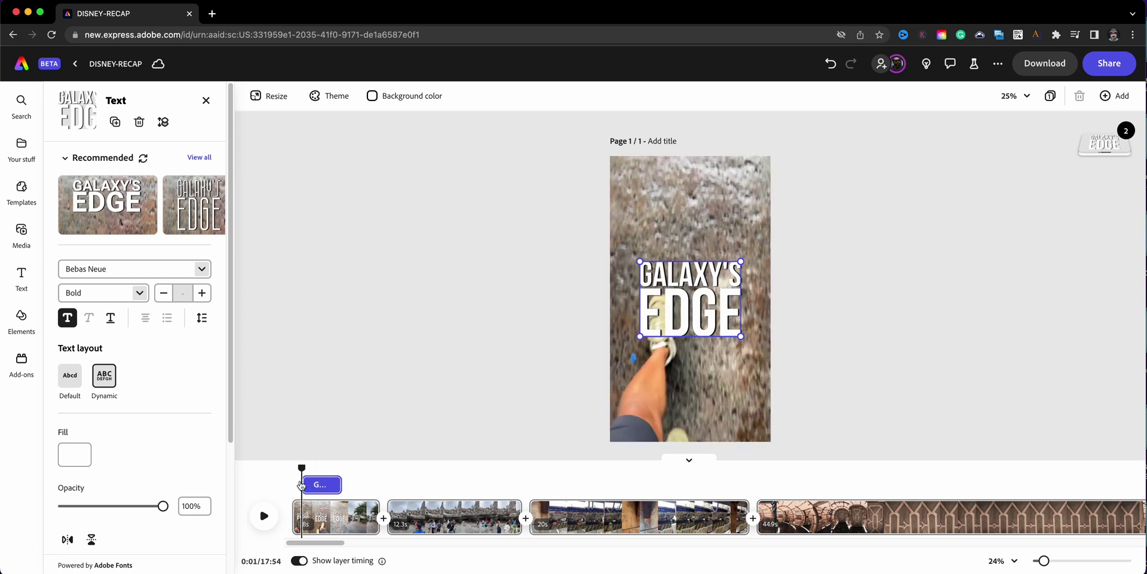
pyautogui.moveTo(302, 465); pyautogui.dragTo(299, 465)
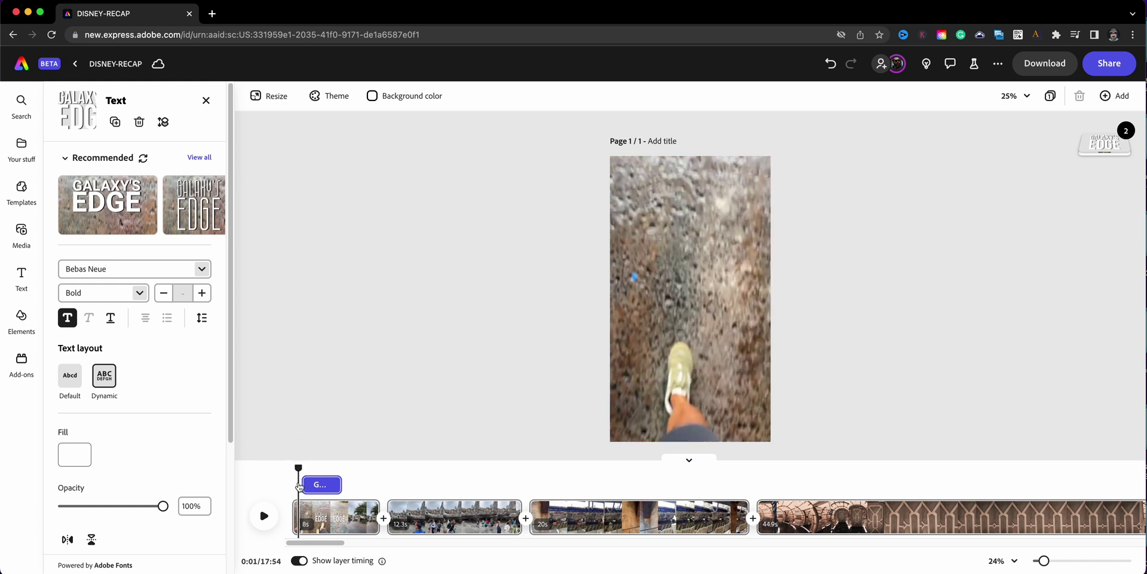
pyautogui.moveTo(304, 484); pyautogui.dragTo(292, 467)
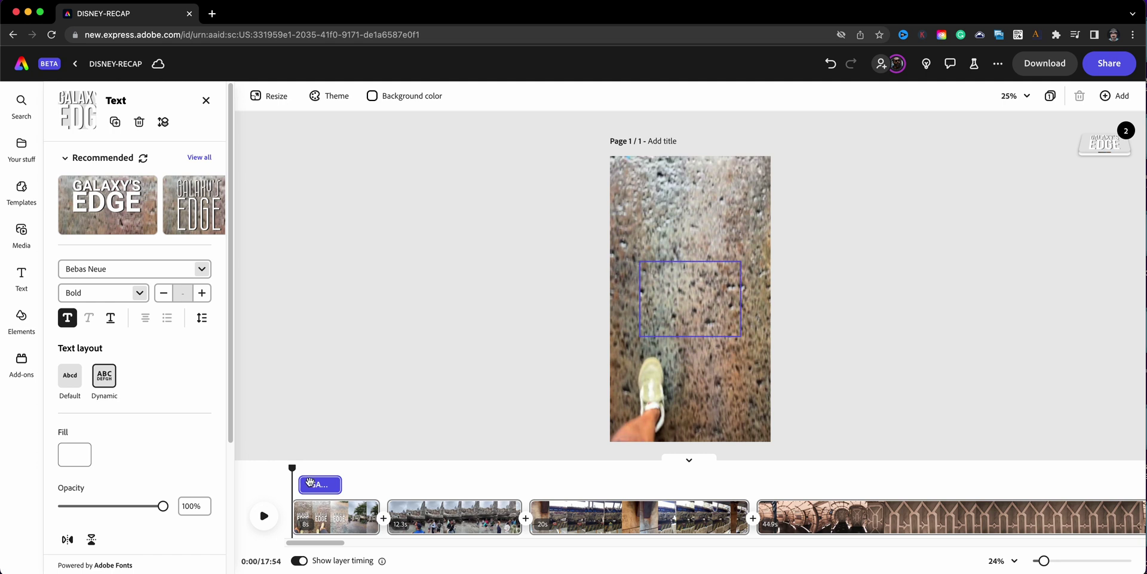
# Step: Add a Fade in animation with a 1 s duration to the "GALAXY'S EDGE" text, with the playhead at about 0:02
pyautogui.moveTo(293, 468); pyautogui.dragTo(311, 468)
pyautogui.doubleClick(672, 324)
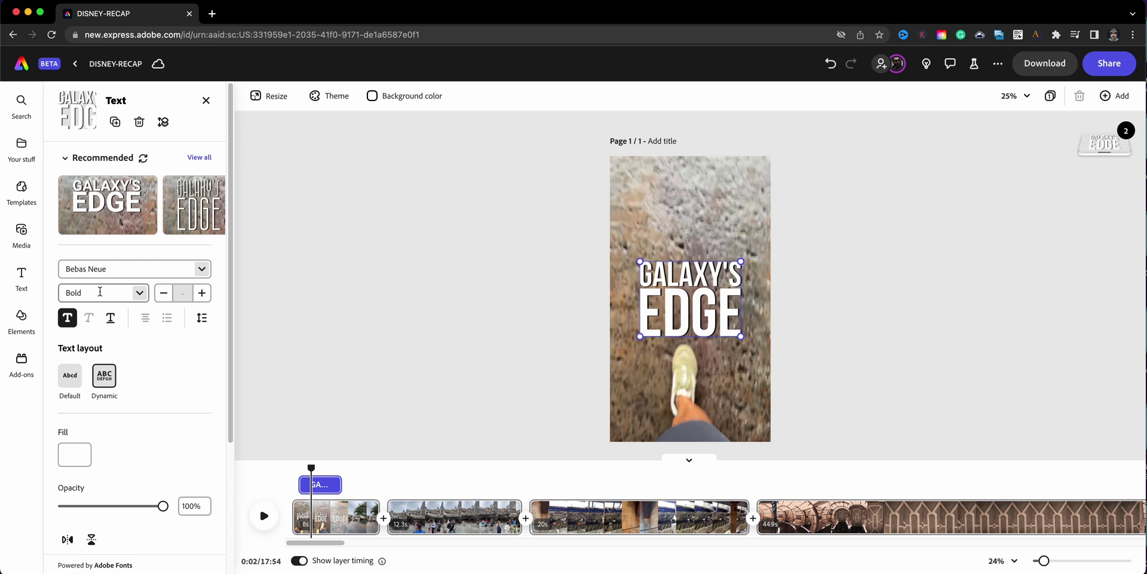
pyautogui.scroll(-3, 211, 433)
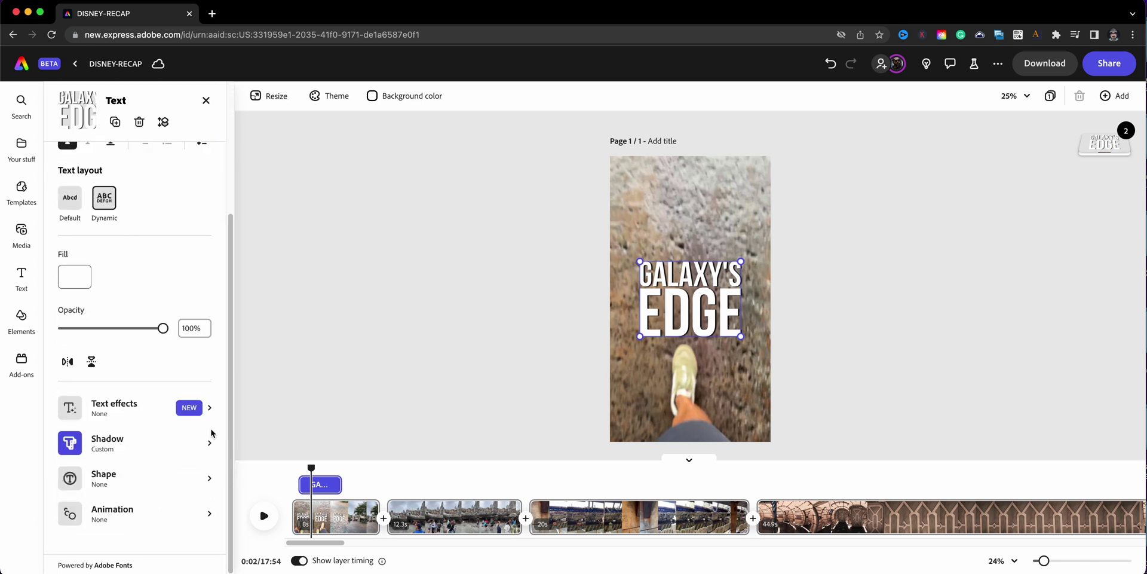
pyautogui.click(207, 520)
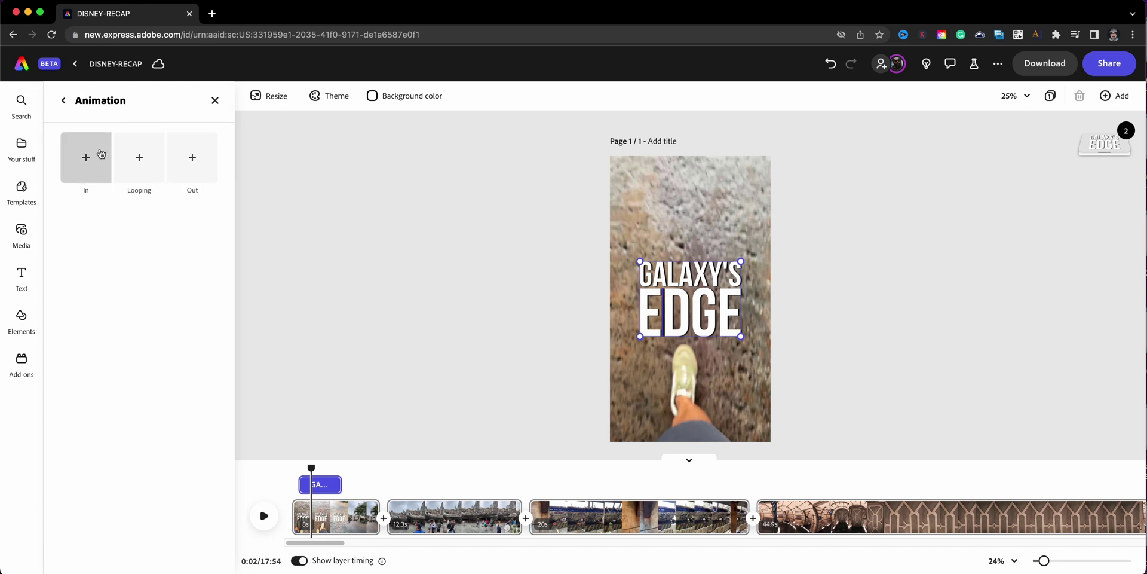
pyautogui.click(82, 174)
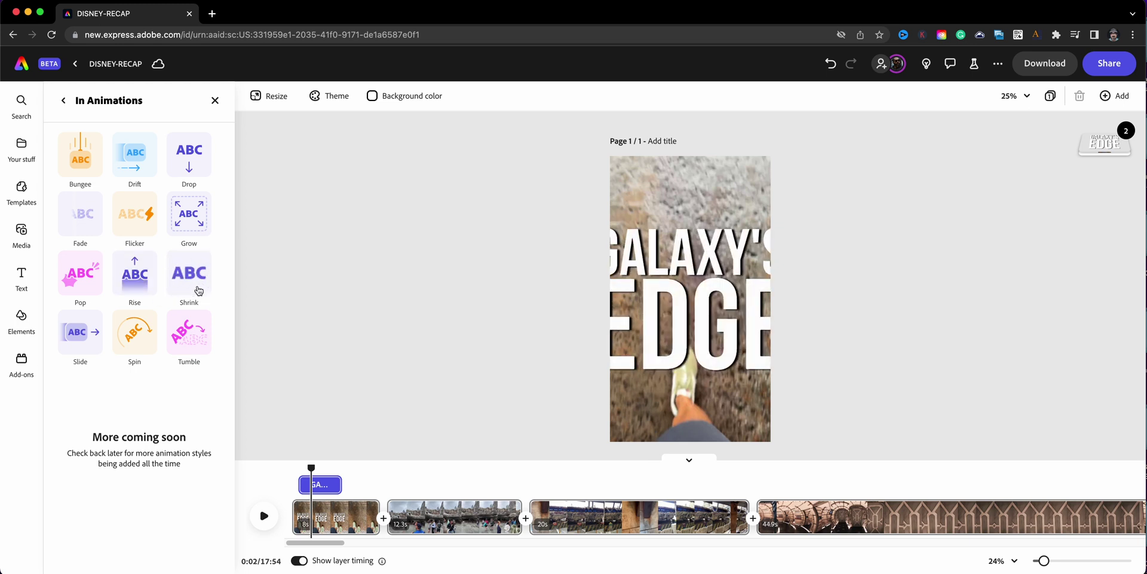
pyautogui.click(86, 229)
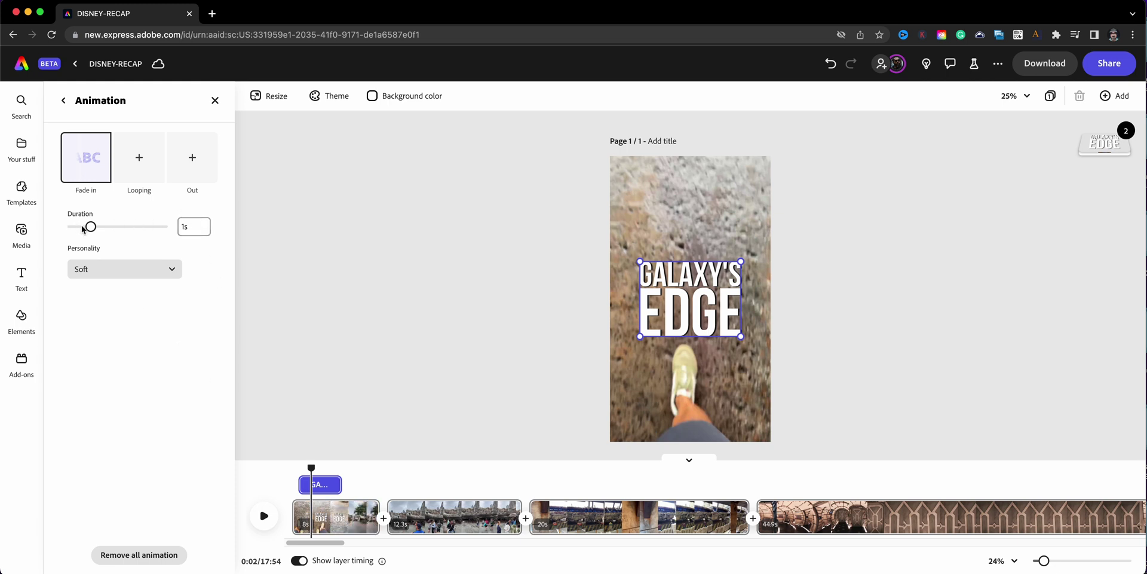
pyautogui.moveTo(89, 228)
pyautogui.mouseDown()
pyautogui.moveTo(115, 238)
pyautogui.moveTo(91, 231)
pyautogui.mouseUp()
# Step: Try the Smooth and Energetic personalities on the fade-in animation and return it to Soft
pyautogui.click(159, 271)
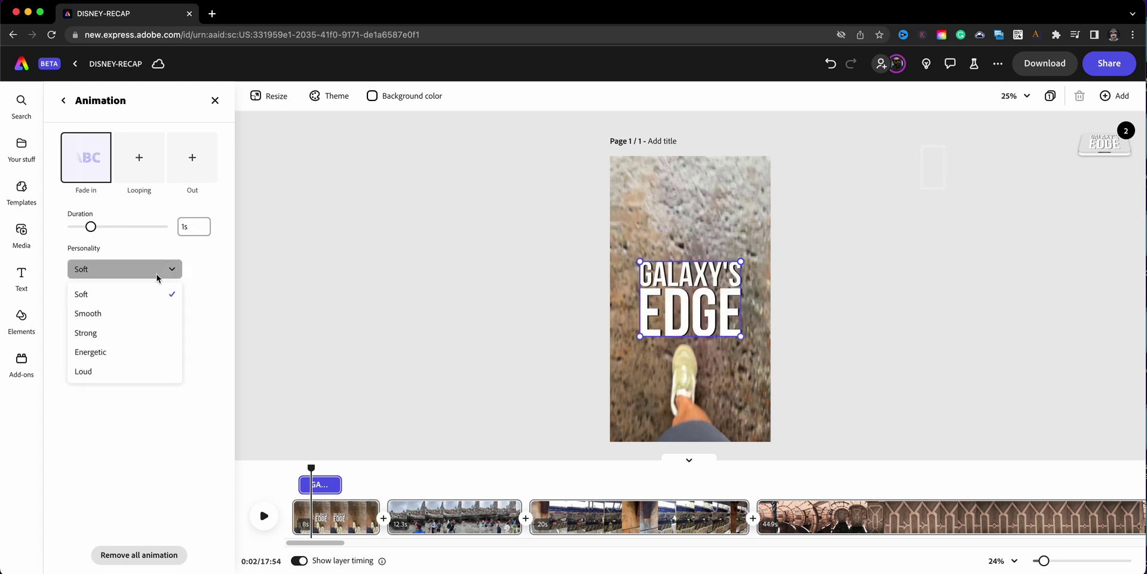
pyautogui.click(145, 314)
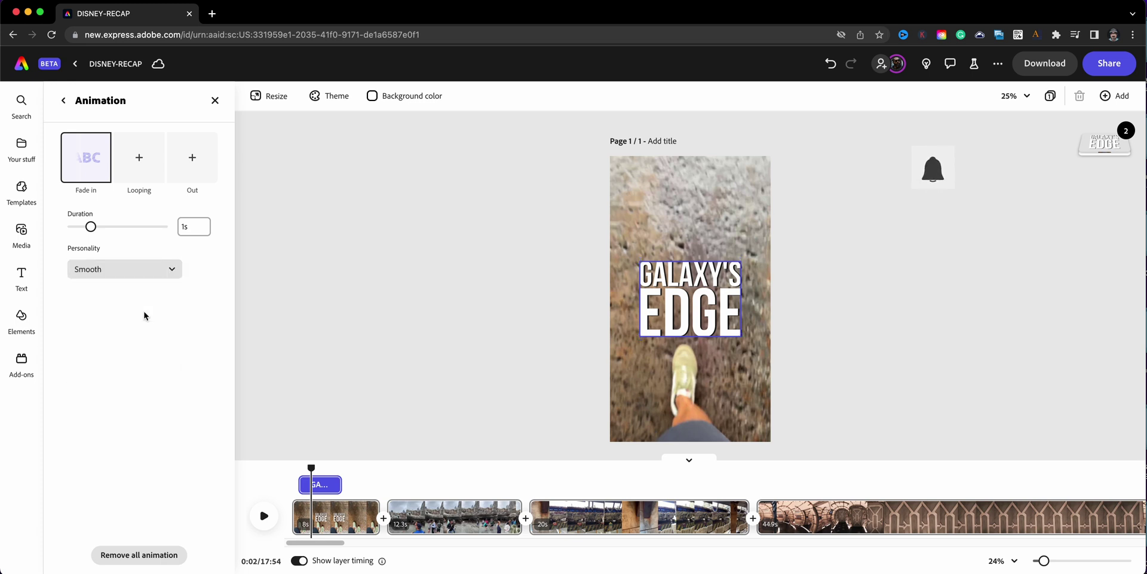
pyautogui.click(134, 279)
pyautogui.click(128, 351)
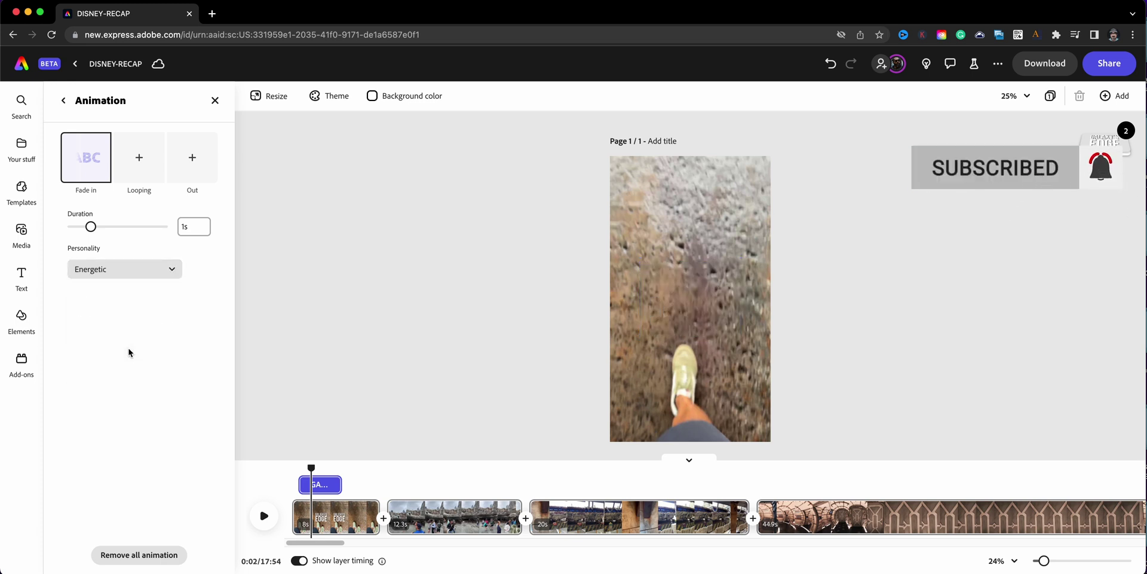
pyautogui.click(125, 269)
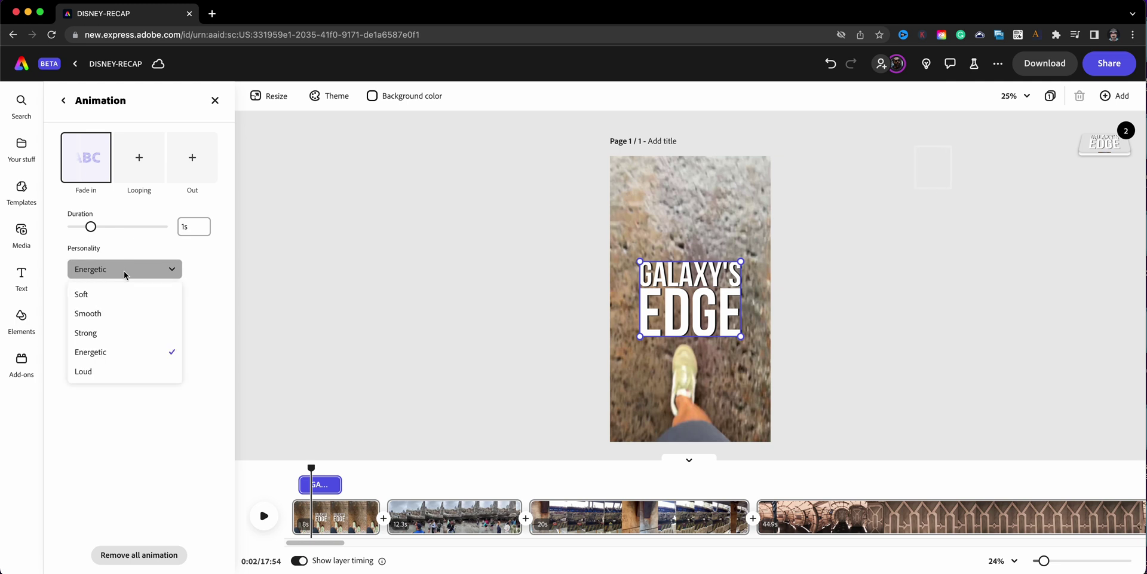
pyautogui.click(118, 294)
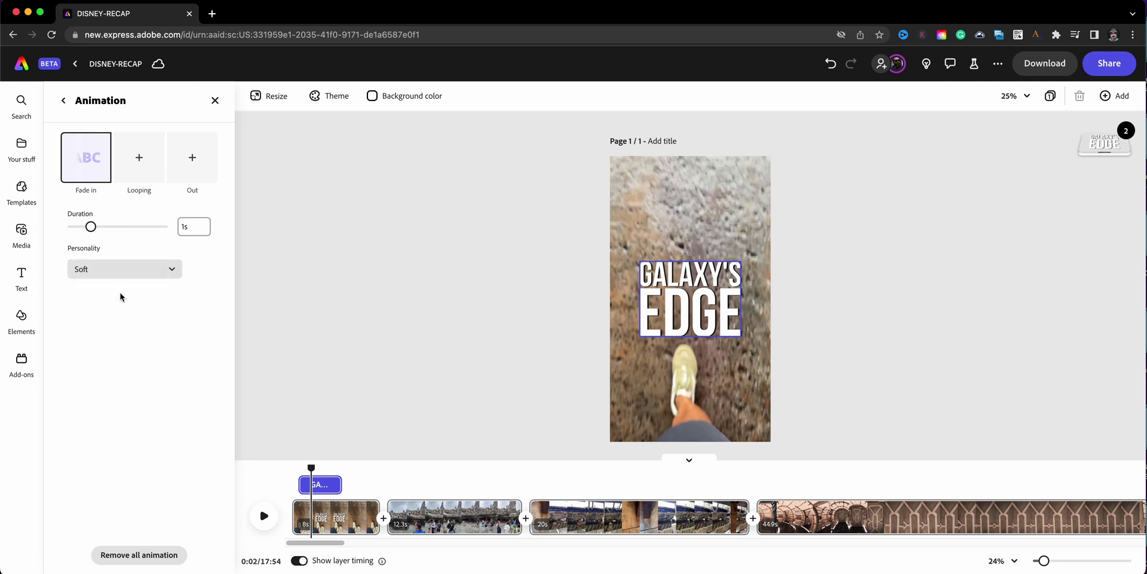
# Step: Add an upward Rise out animation with a 2.5 s duration and Soft personality to the "GALAXY'S EDGE" text
pyautogui.click(183, 176)
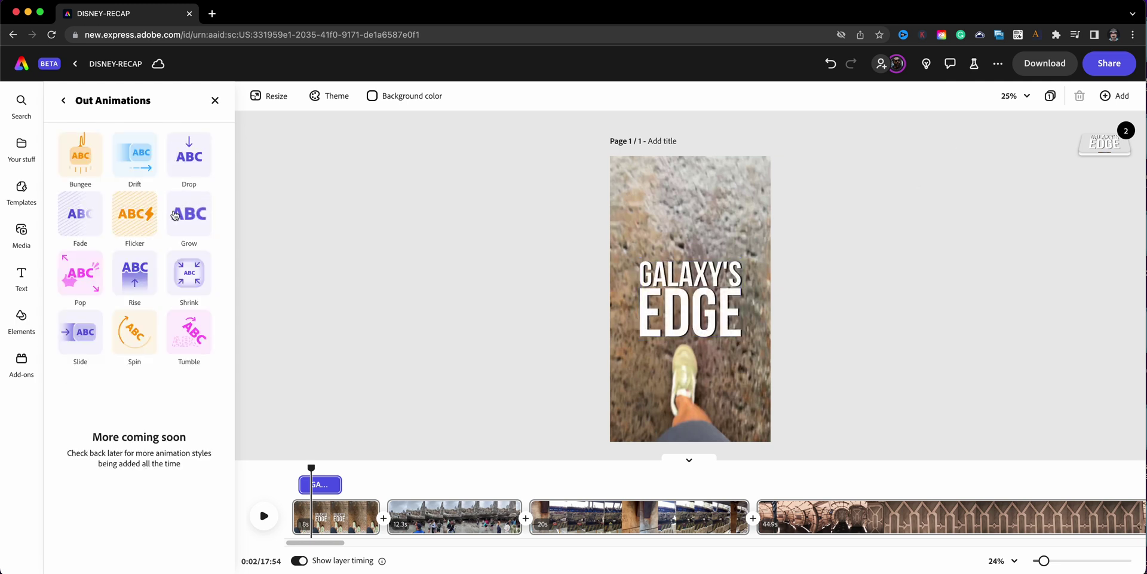
pyautogui.click(136, 275)
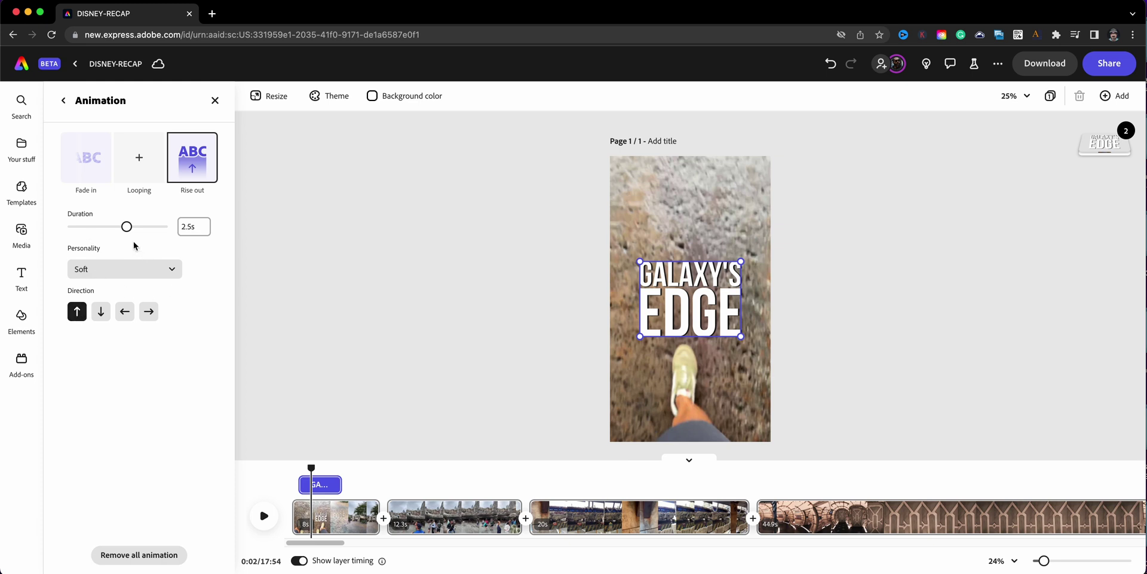
# Step: Play the first scene from its start to preview the text animations and undo the last change
pyautogui.moveTo(312, 468); pyautogui.dragTo(292, 468)
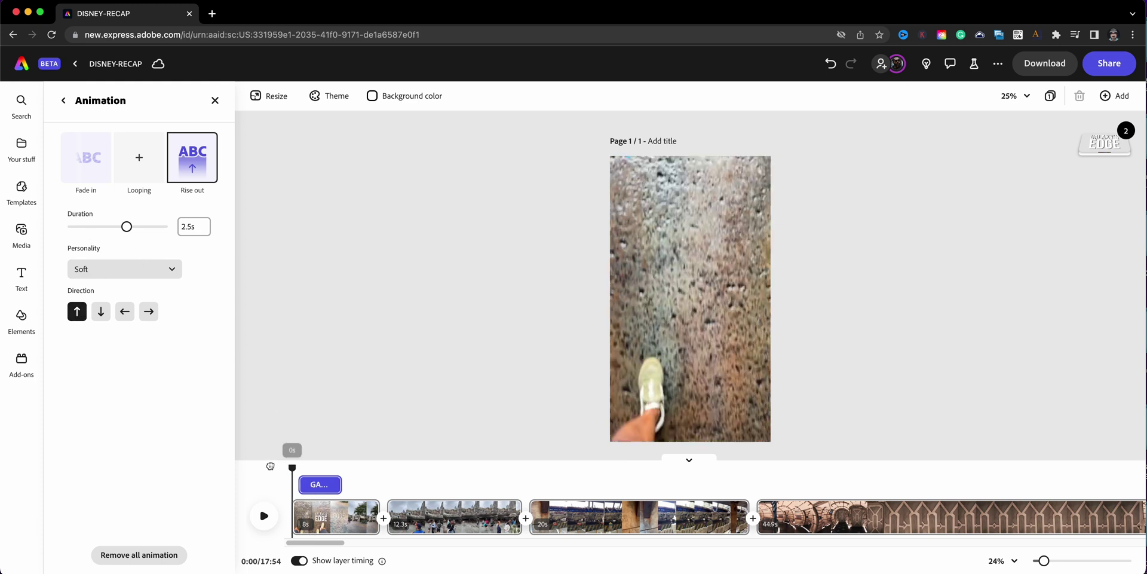
pyautogui.click(258, 516)
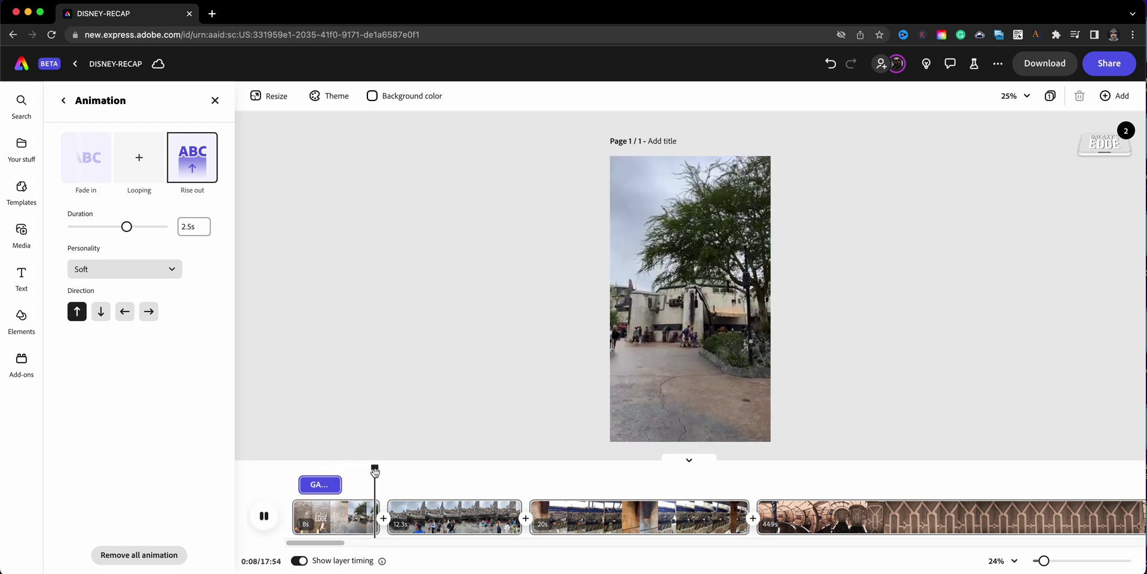
pyautogui.moveTo(400, 467); pyautogui.dragTo(366, 466)
pyautogui.moveTo(465, 515)
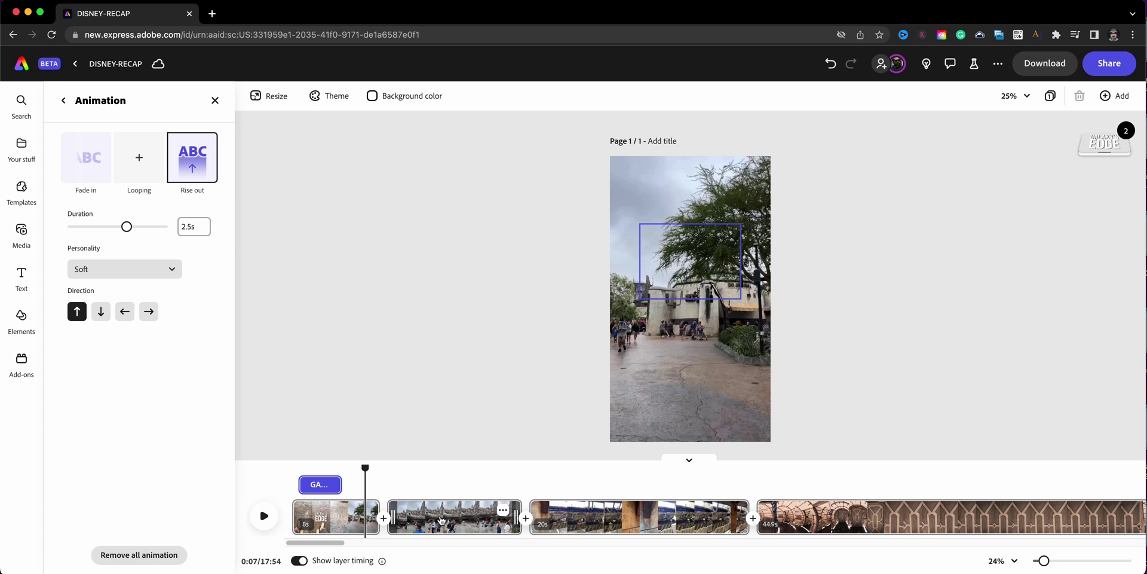
pyautogui.press('super+z')
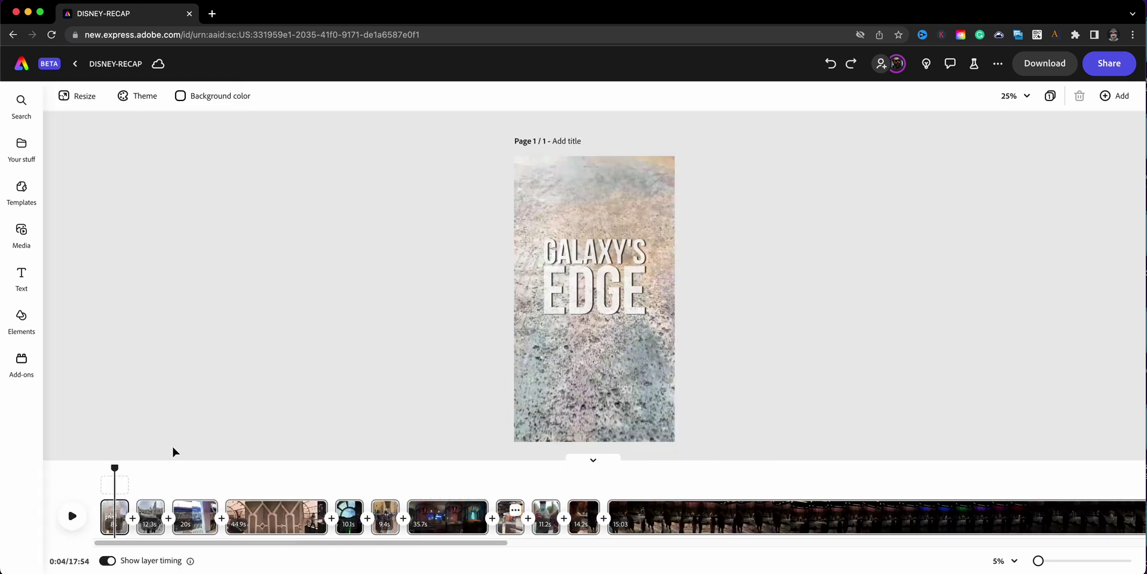
# Step: Copy the "GALAXY'S EDGE" text from the first scene and paste it into the second scene at about 0:14
pyautogui.click(592, 292)
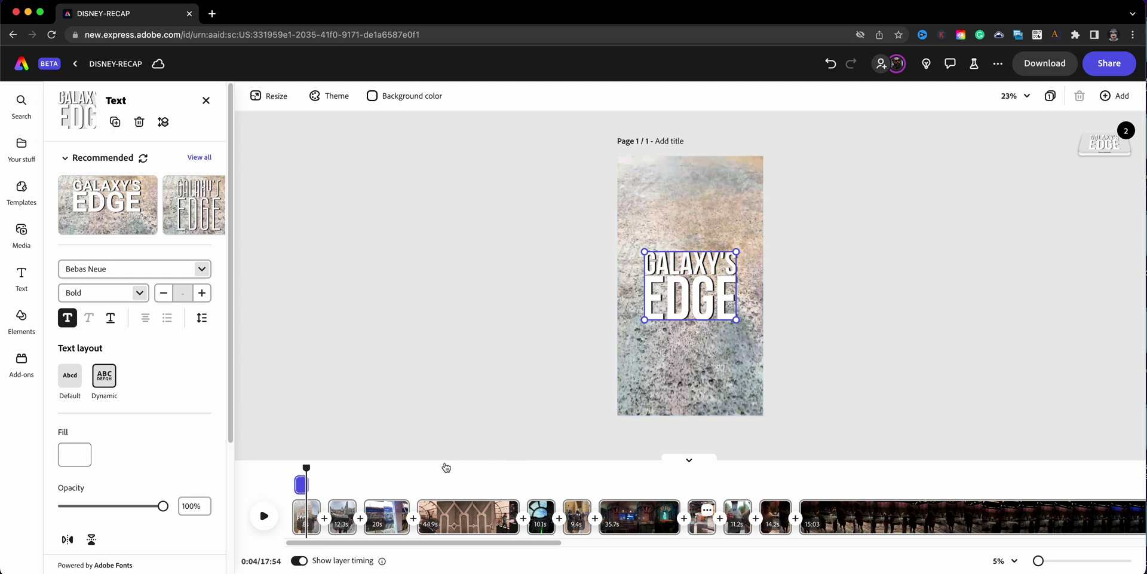
pyautogui.moveTo(307, 467); pyautogui.dragTo(341, 481)
pyautogui.click(344, 482)
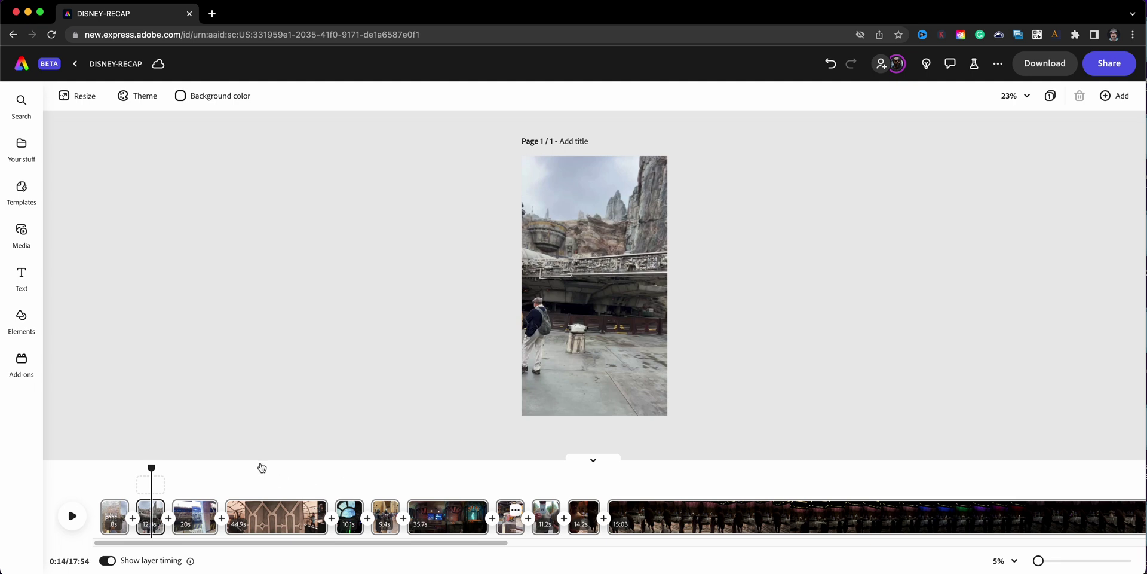
pyautogui.click(151, 484)
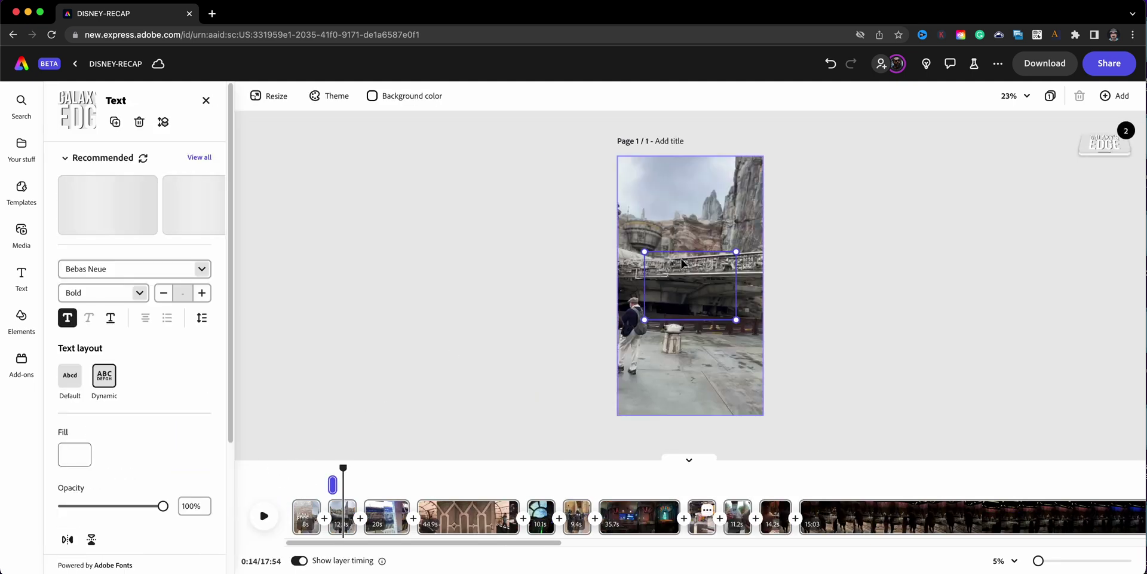
# Step: Extend the pasted text layer to about 5.5 s and shift it to start about 1 s into the second scene
pyautogui.moveTo(343, 468); pyautogui.dragTo(333, 468)
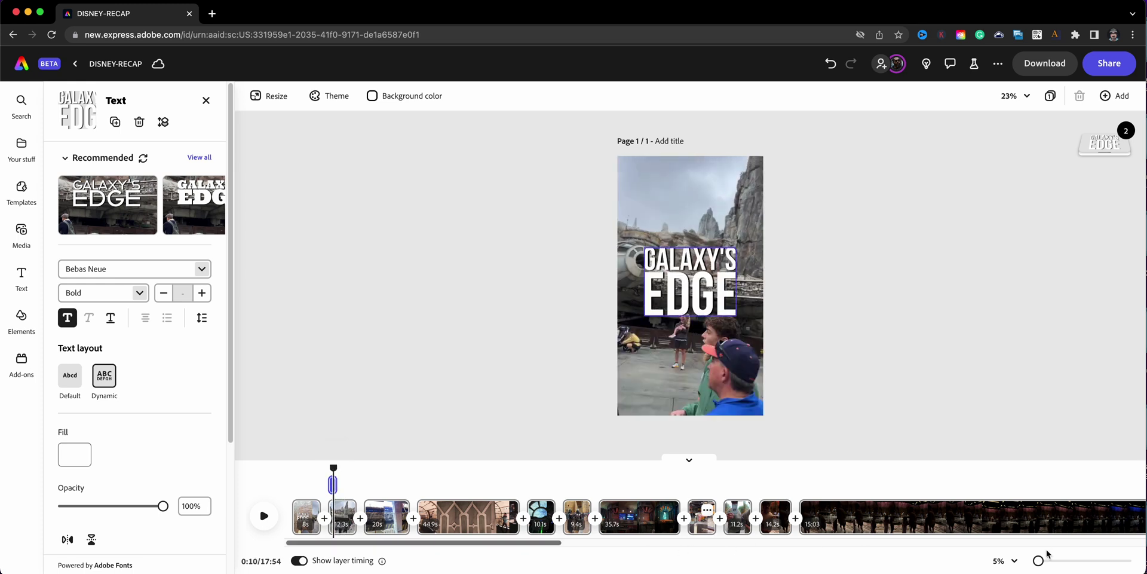
pyautogui.moveTo(1041, 562); pyautogui.dragTo(1054, 561)
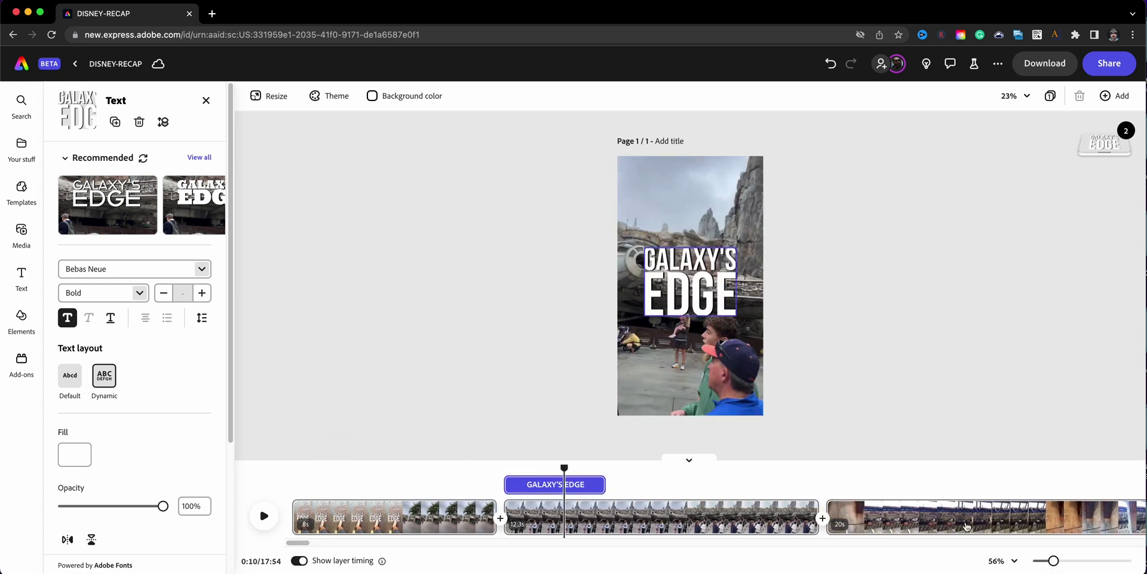
pyautogui.moveTo(548, 484); pyautogui.dragTo(707, 484)
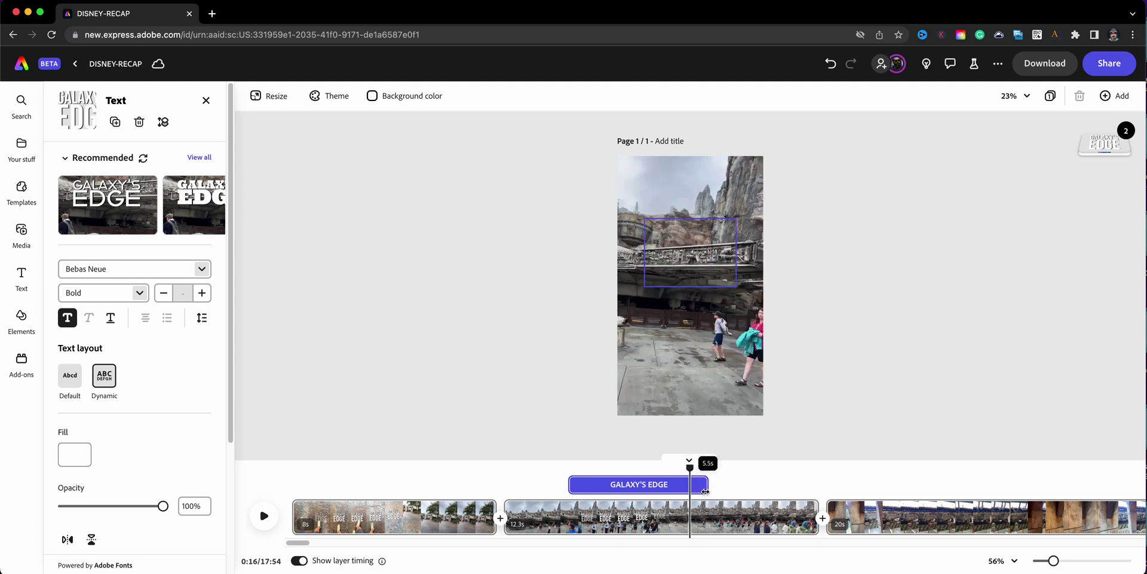
pyautogui.moveTo(621, 488); pyautogui.dragTo(578, 487)
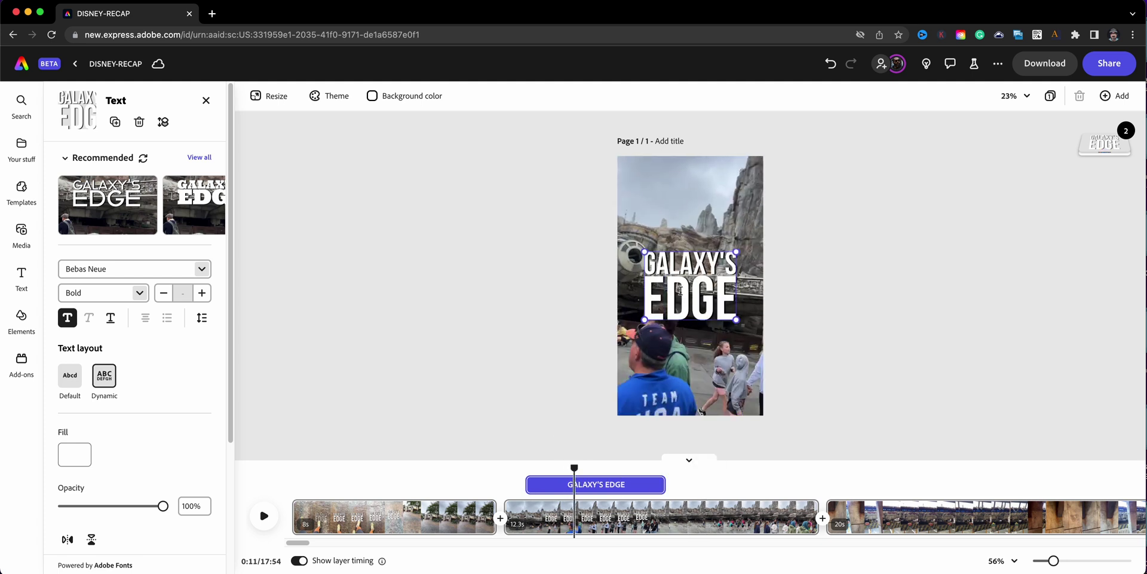
# Step: Replace the pasted text in the second scene with "MILLENIUM FALCON"
pyautogui.write('ILLENIUM')
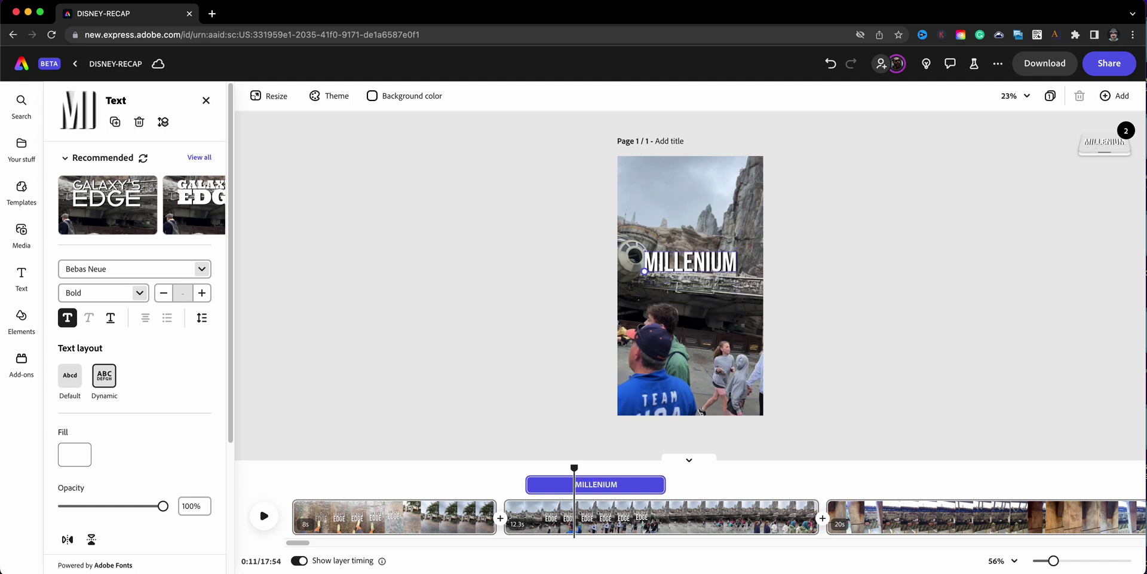
pyautogui.write(' FALCON')
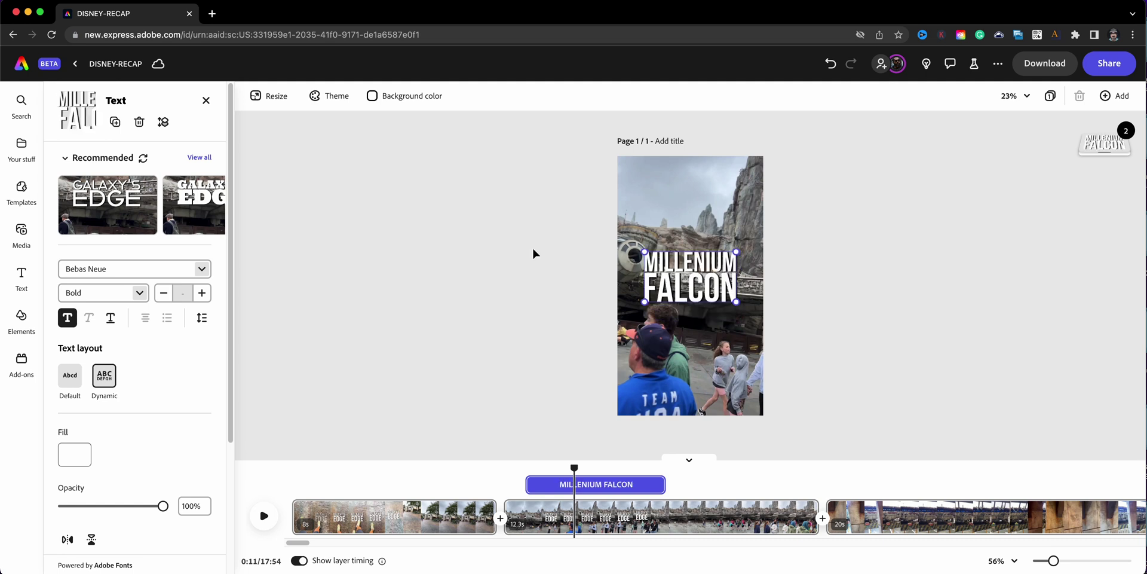
# Step: Play the second scene from near its start and trim its end at about 0:16, to 7.8 s
pyautogui.moveTo(574, 468); pyautogui.dragTo(514, 467)
pyautogui.click(269, 523)
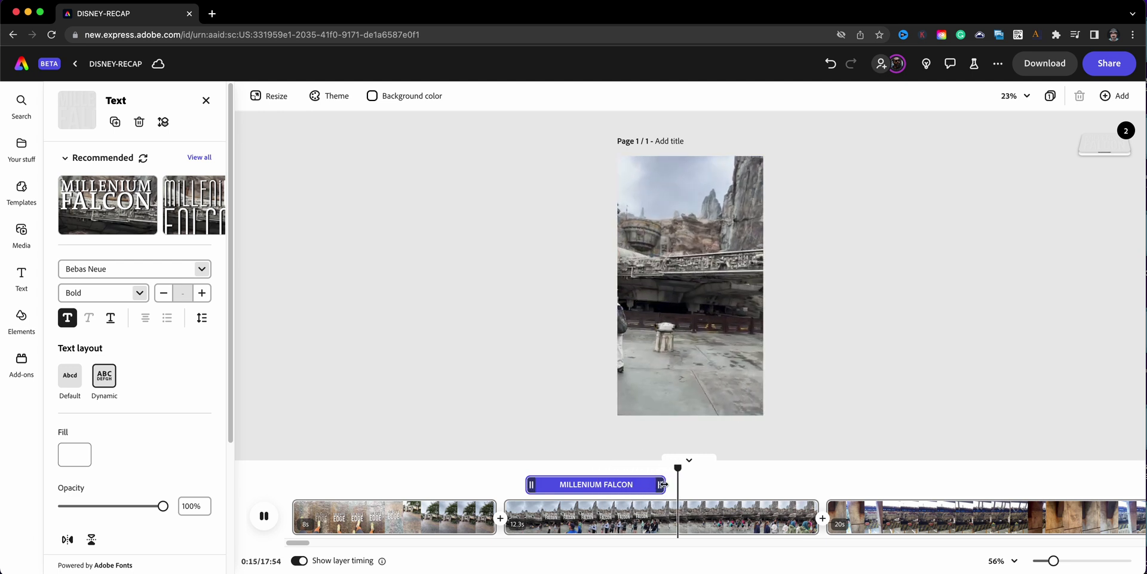
pyautogui.moveTo(661, 484); pyautogui.dragTo(705, 472)
pyautogui.moveTo(811, 524); pyautogui.dragTo(700, 517)
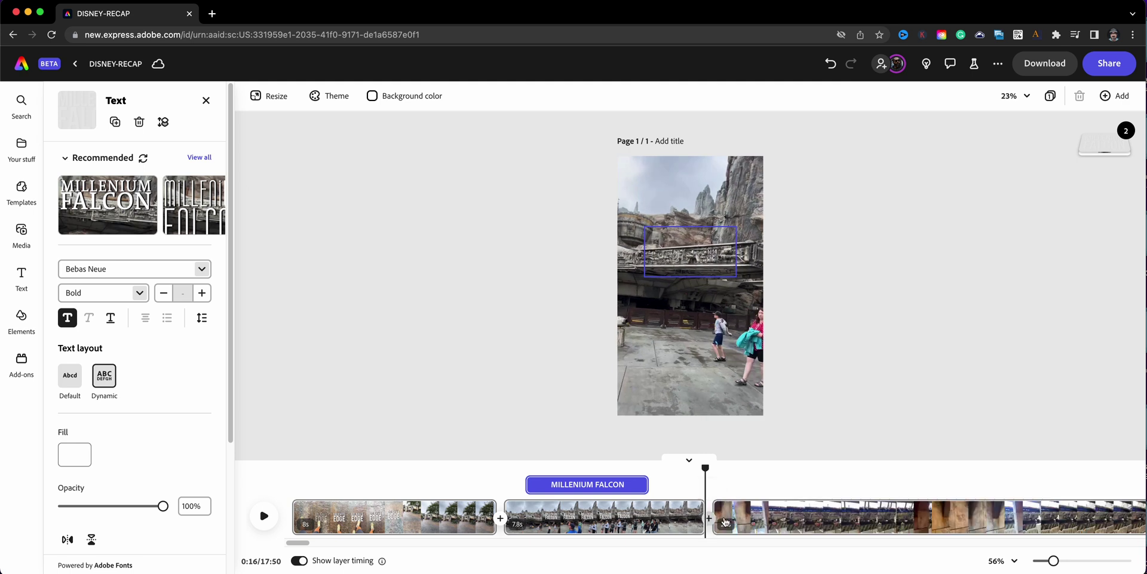
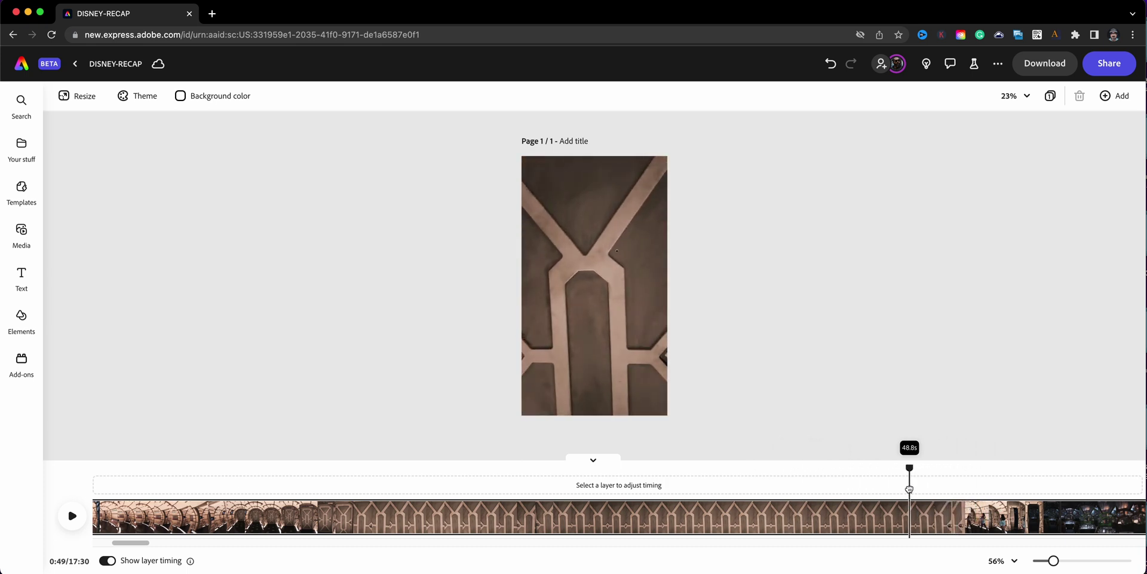
# Step: Split the long third scene at about 0:49 and delete the part before the split
pyautogui.rightClick(903, 528)
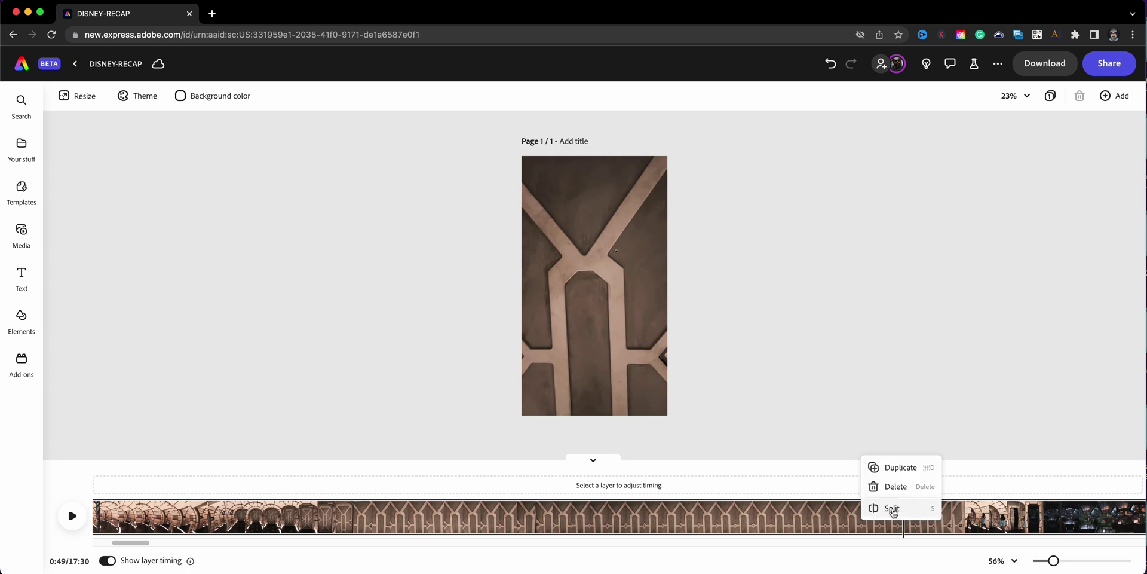
pyautogui.click(892, 509)
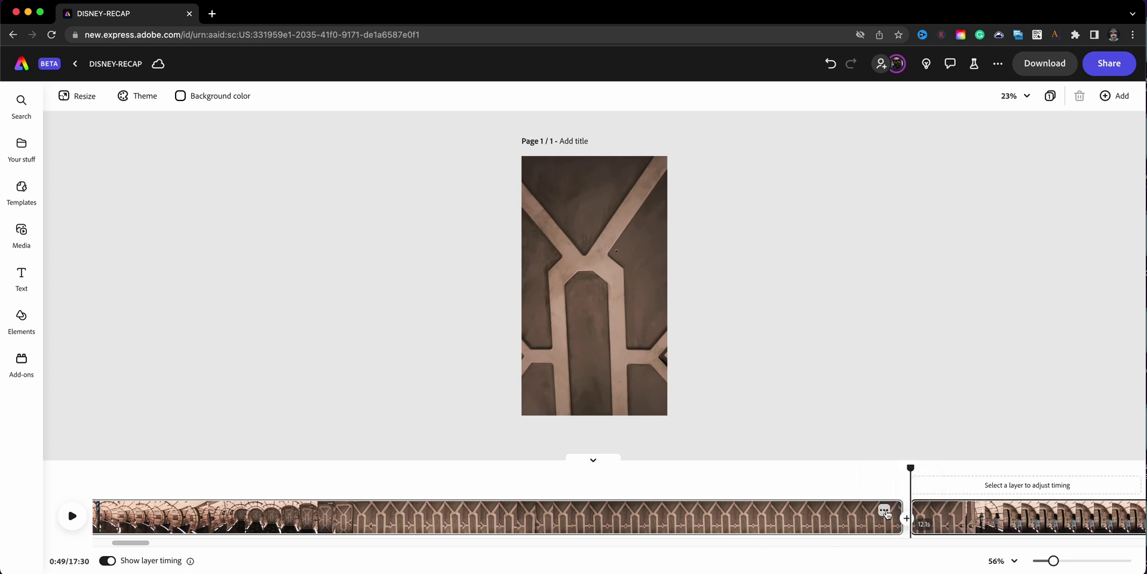
pyautogui.click(885, 510)
pyautogui.click(879, 467)
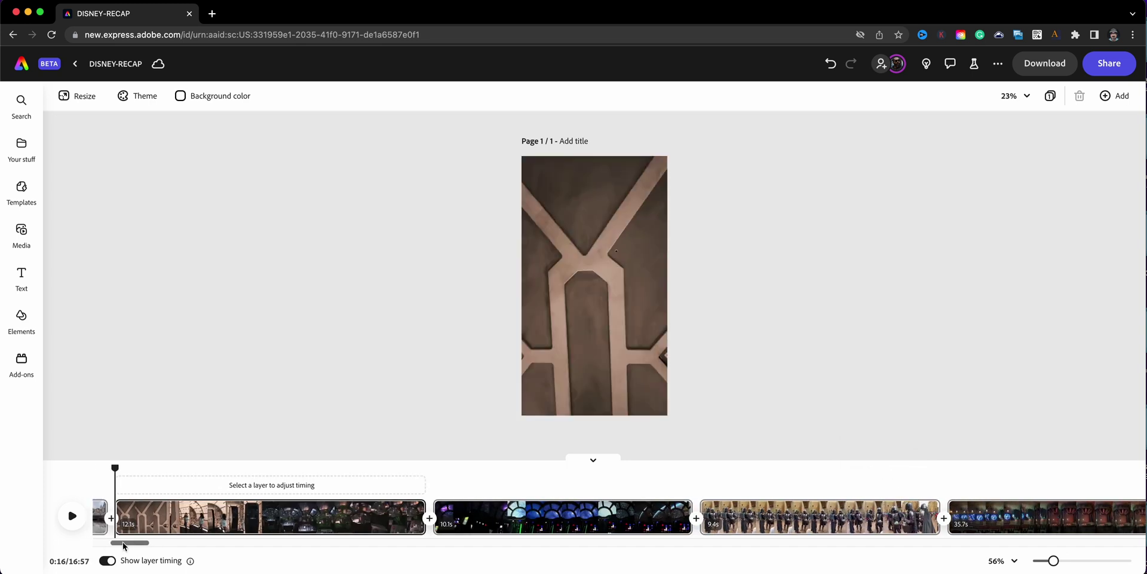
# Step: Scrub through the following scenes to about 0:44 to review their footage
pyautogui.moveTo(126, 542)
pyautogui.mouseDown()
pyautogui.moveTo(138, 544)
pyautogui.moveTo(122, 542)
pyautogui.mouseUp()
pyautogui.moveTo(179, 471); pyautogui.dragTo(917, 571)
pyautogui.moveTo(135, 543)
pyautogui.mouseDown()
pyautogui.moveTo(254, 545)
pyautogui.moveTo(113, 543)
pyautogui.mouseUp()
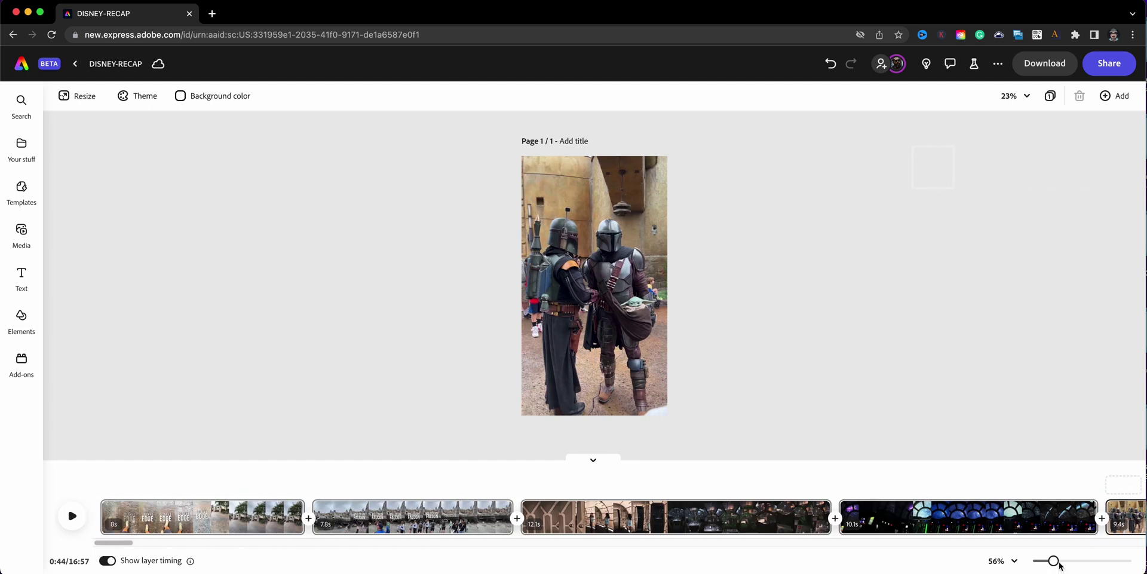
# Step: Try a pasted "GALAXY'S EDGE" text layer stretched across the third scene and delete it
pyautogui.moveTo(1056, 563); pyautogui.dragTo(1032, 563)
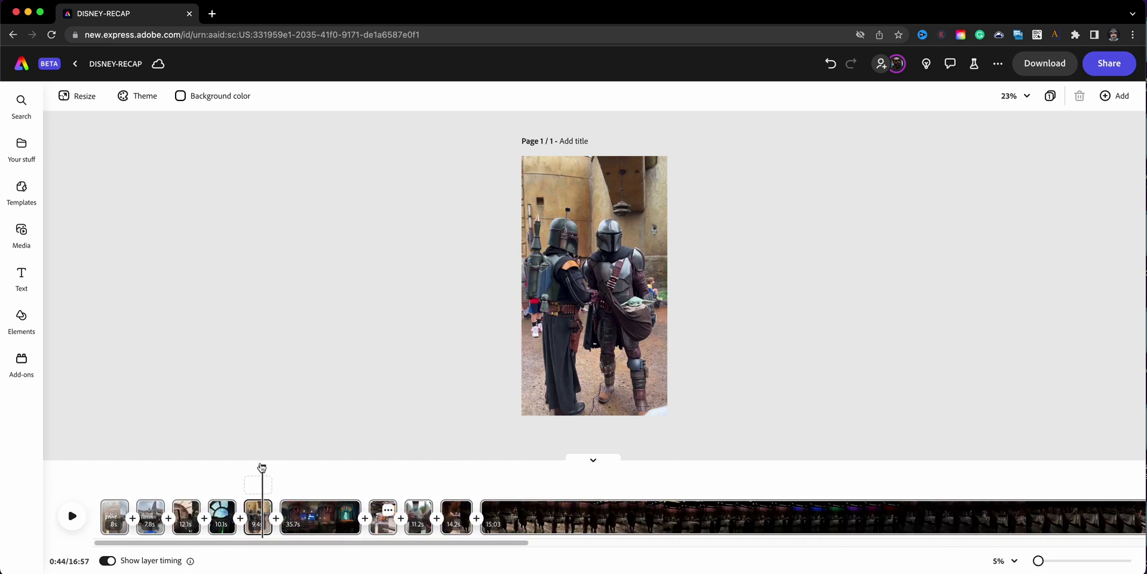
pyautogui.moveTo(262, 468); pyautogui.dragTo(186, 472)
pyautogui.hotkey('ctrl', 'v')
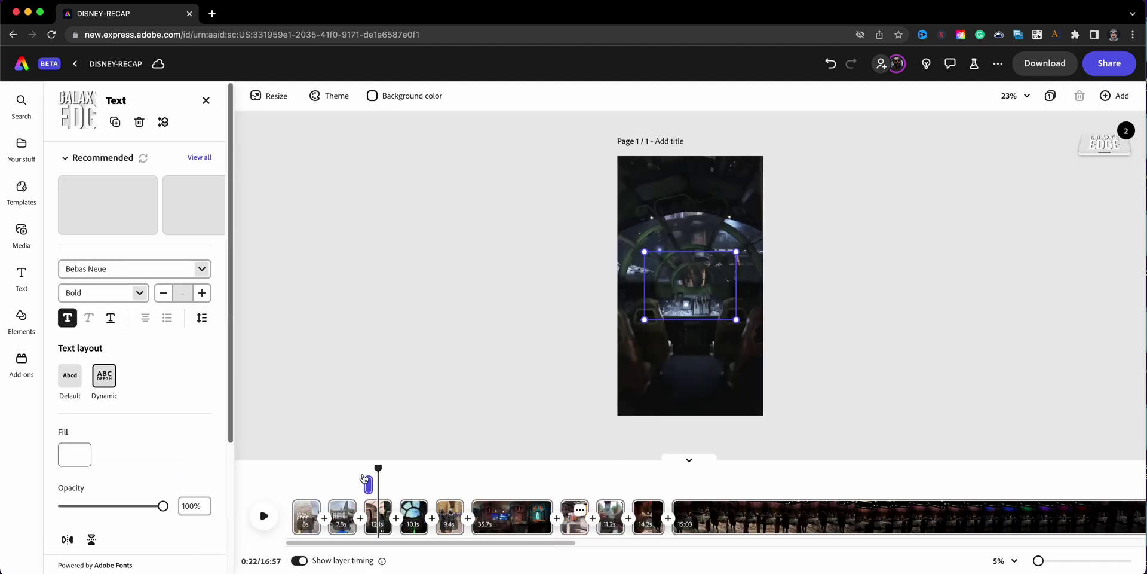
pyautogui.moveTo(378, 467)
pyautogui.mouseDown()
pyautogui.moveTo(363, 467)
pyautogui.moveTo(381, 491)
pyautogui.moveTo(380, 466)
pyautogui.mouseUp()
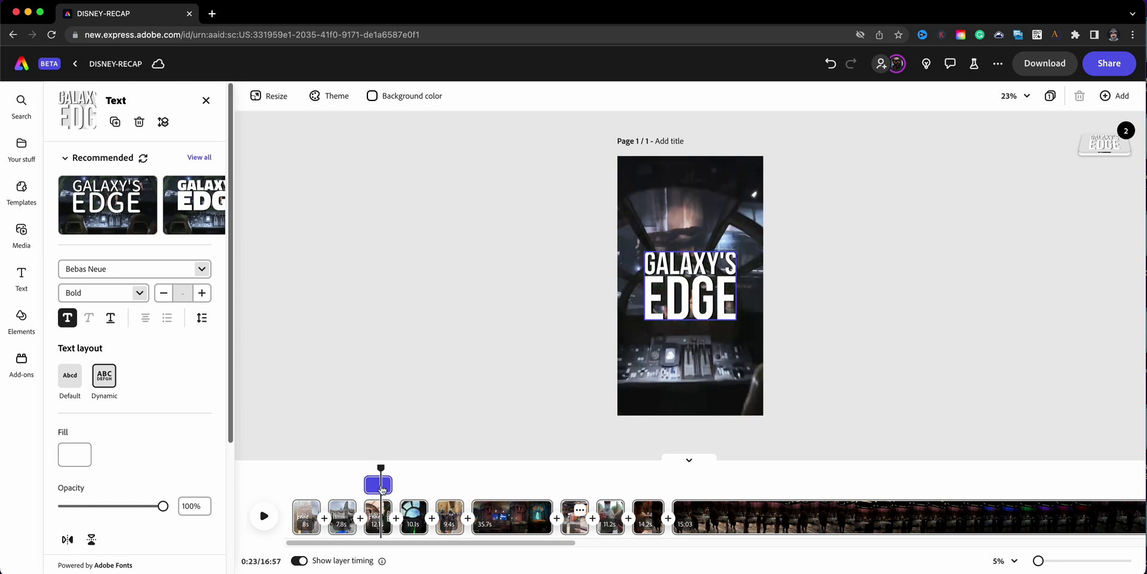
pyautogui.press('Delete')
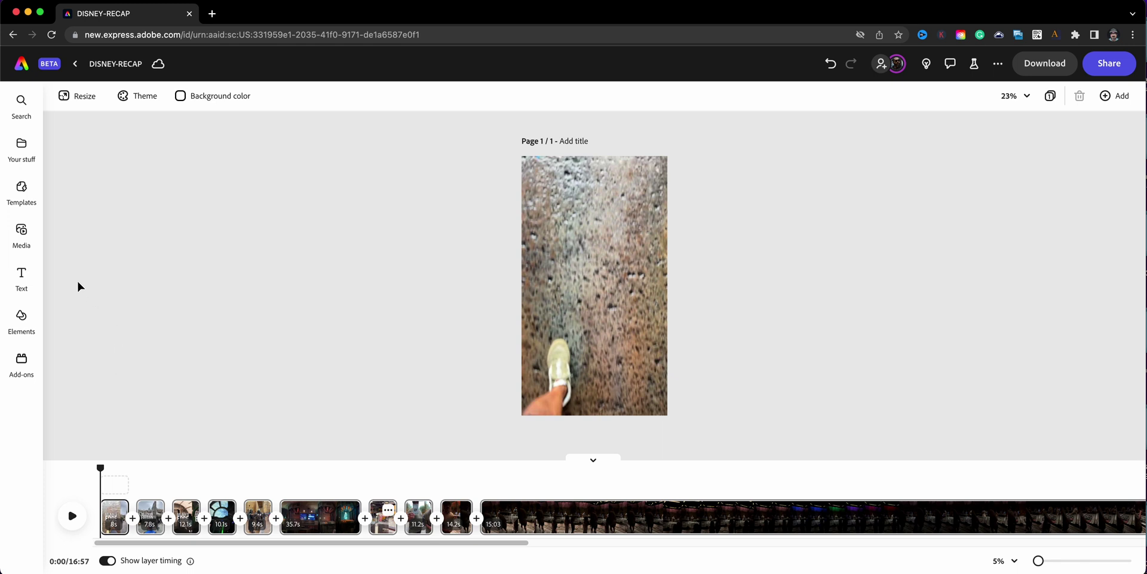
# Step: Upload the audio file ES_Force.mp3 from the DISNEY-TRIP-2023 folder on the Desktop as the reel's music track
pyautogui.click(21, 236)
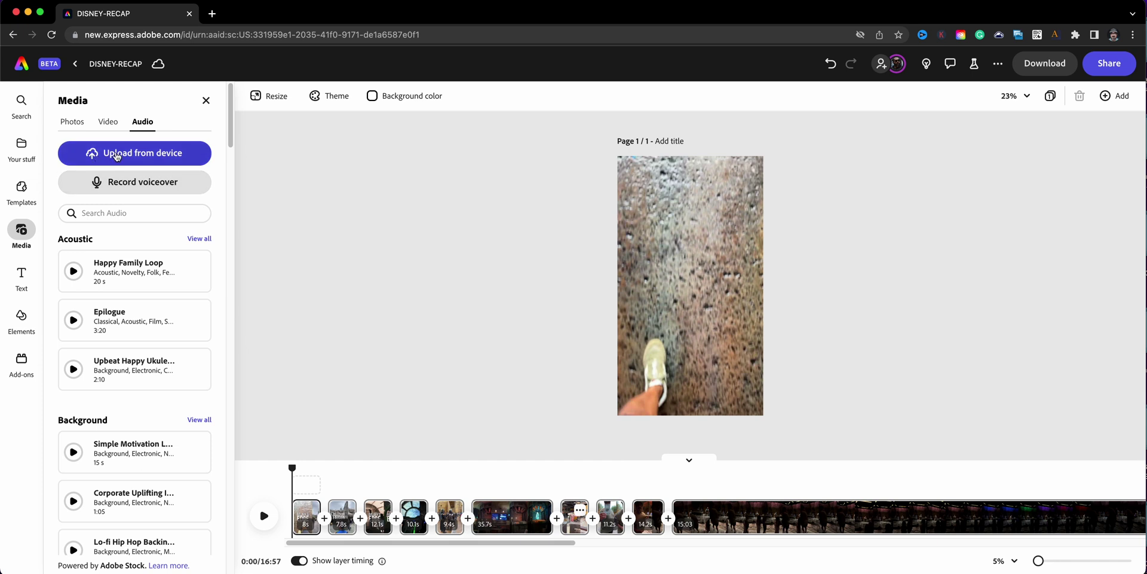
pyautogui.click(73, 123)
pyautogui.click(108, 122)
pyautogui.click(143, 122)
pyautogui.click(134, 155)
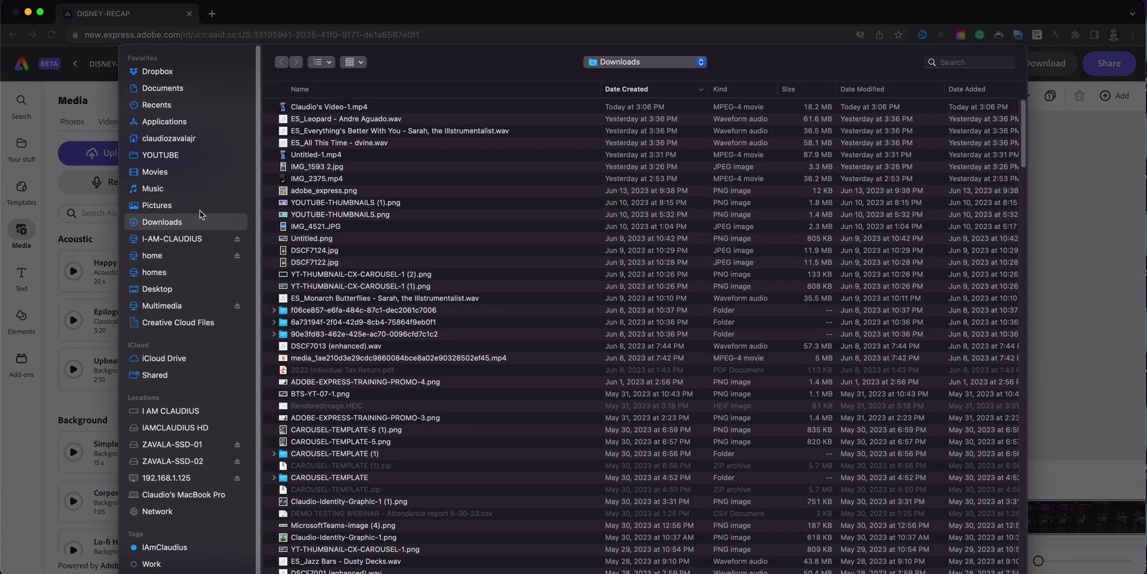
pyautogui.click(158, 289)
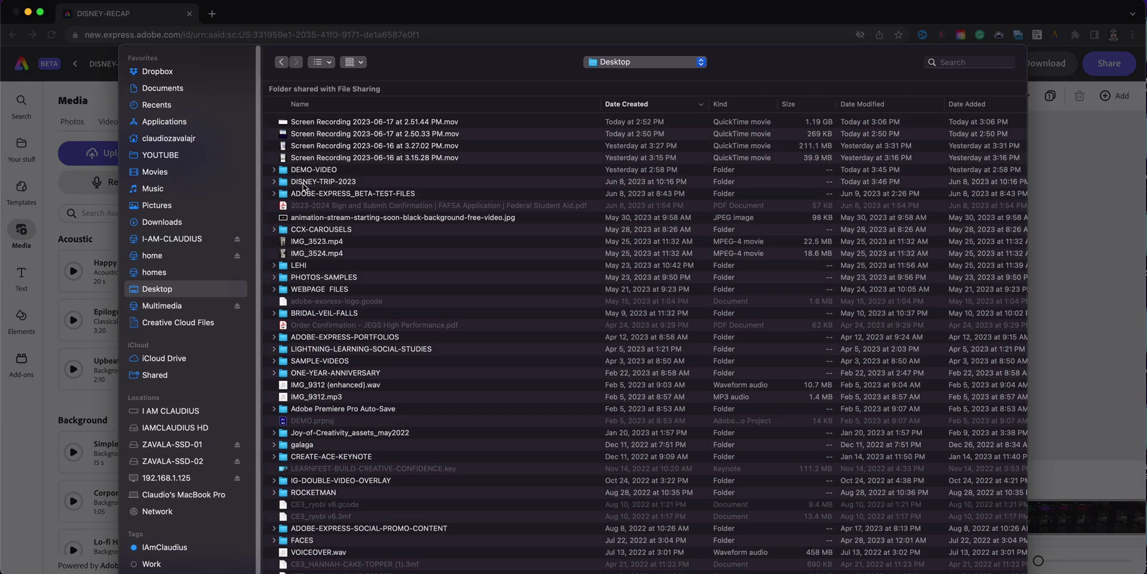
pyautogui.doubleClick(303, 182)
pyautogui.doubleClick(305, 253)
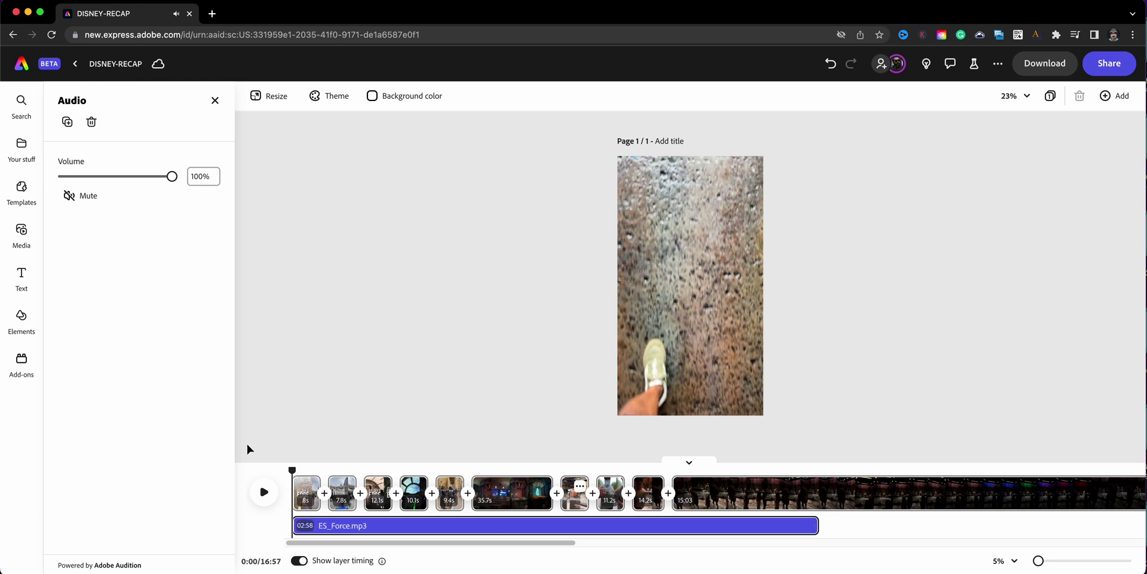
# Step: Play the reel from its start to about 0:10 to preview it with the music
pyautogui.click(264, 491)
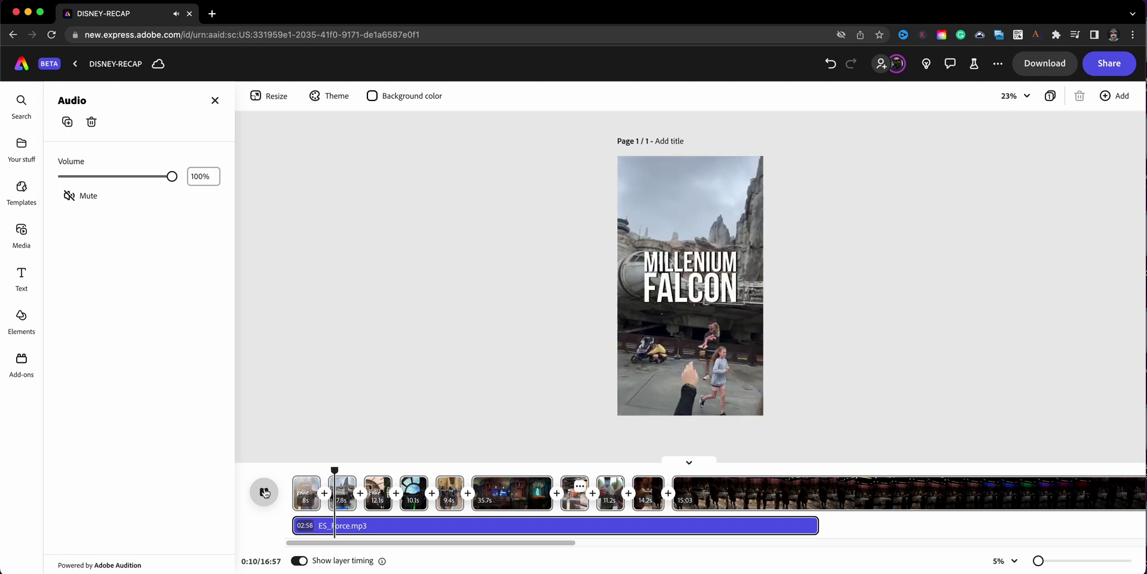
pyautogui.click(264, 493)
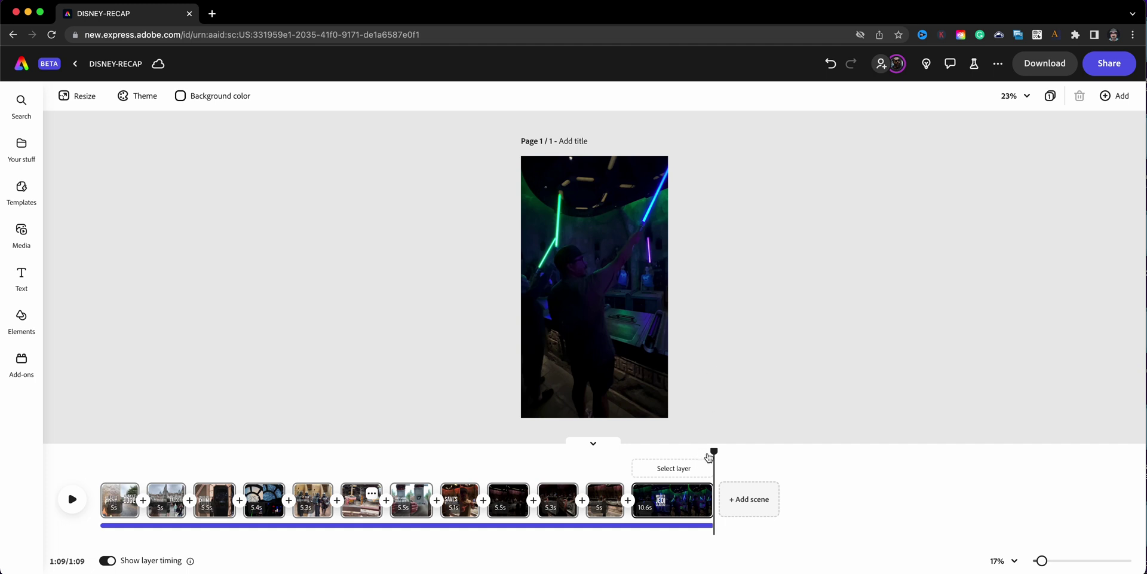
# Step: Examine the video settings of the fourth scene's clip at about 0:18, and return the playhead to the reel's end
pyautogui.moveTo(712, 451); pyautogui.dragTo(261, 483)
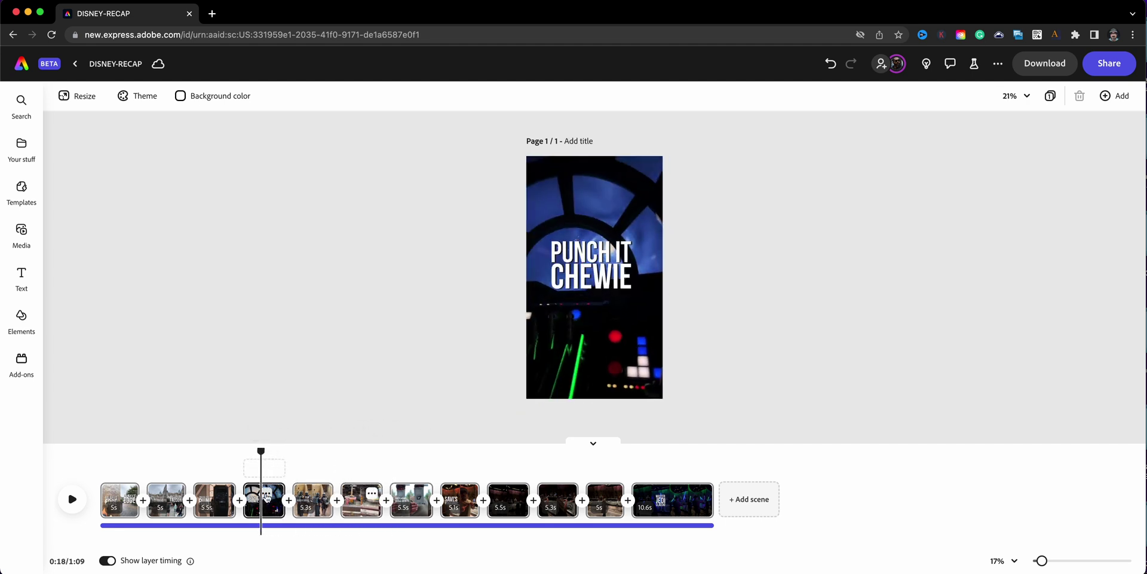
pyautogui.click(569, 367)
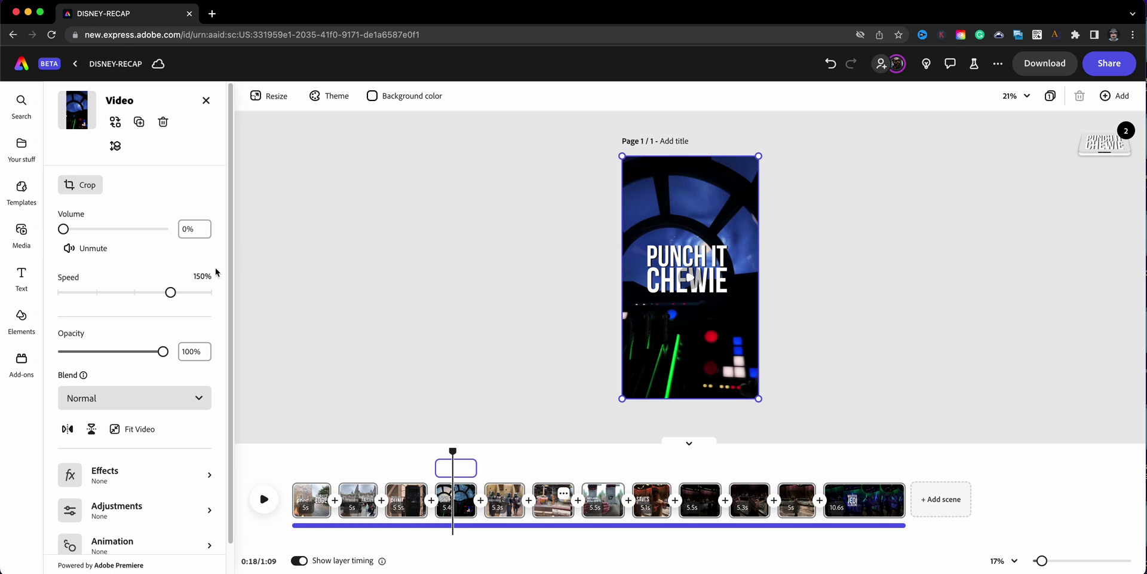
pyautogui.scroll(-1, 215, 268)
pyautogui.scroll(1, 216, 272)
pyautogui.scroll(-1, 216, 272)
pyautogui.scroll(1, 215, 270)
pyautogui.moveTo(469, 488)
pyautogui.moveTo(454, 450); pyautogui.dragTo(908, 535)
pyautogui.click(917, 529)
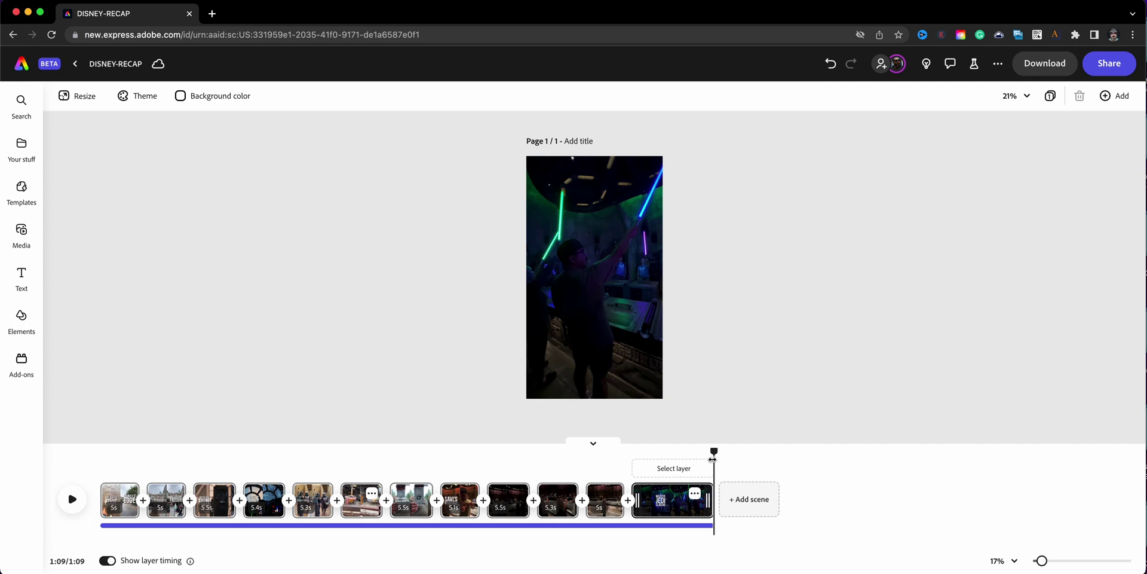
# Step: Try brightness 26 and highlights -28 on the third scene's clip at about 0:13, and reset all its adjustments
pyautogui.moveTo(715, 462); pyautogui.dragTo(705, 462)
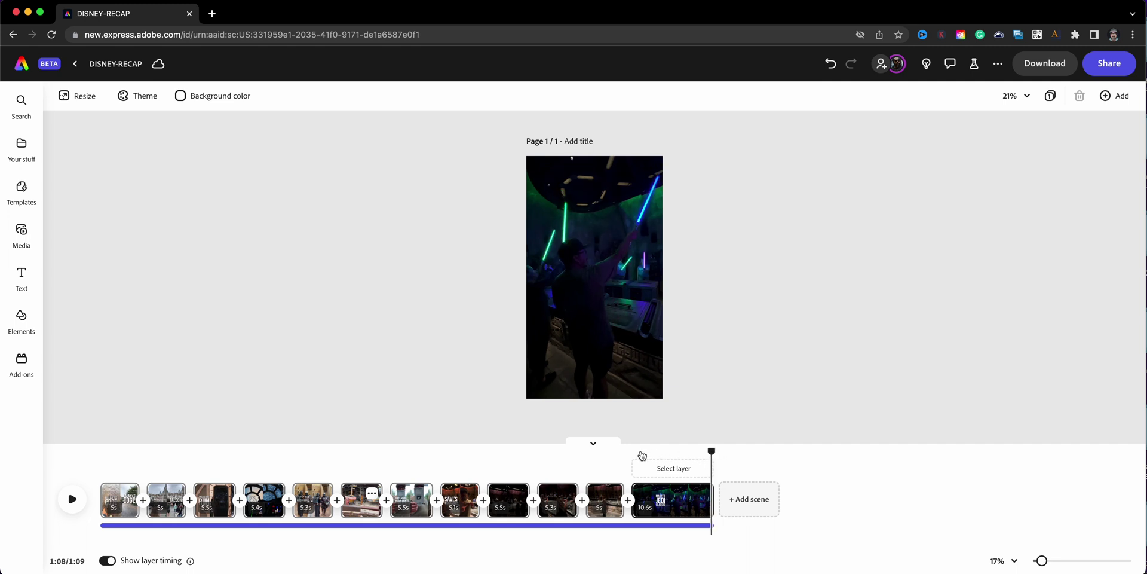
pyautogui.moveTo(713, 450); pyautogui.dragTo(220, 484)
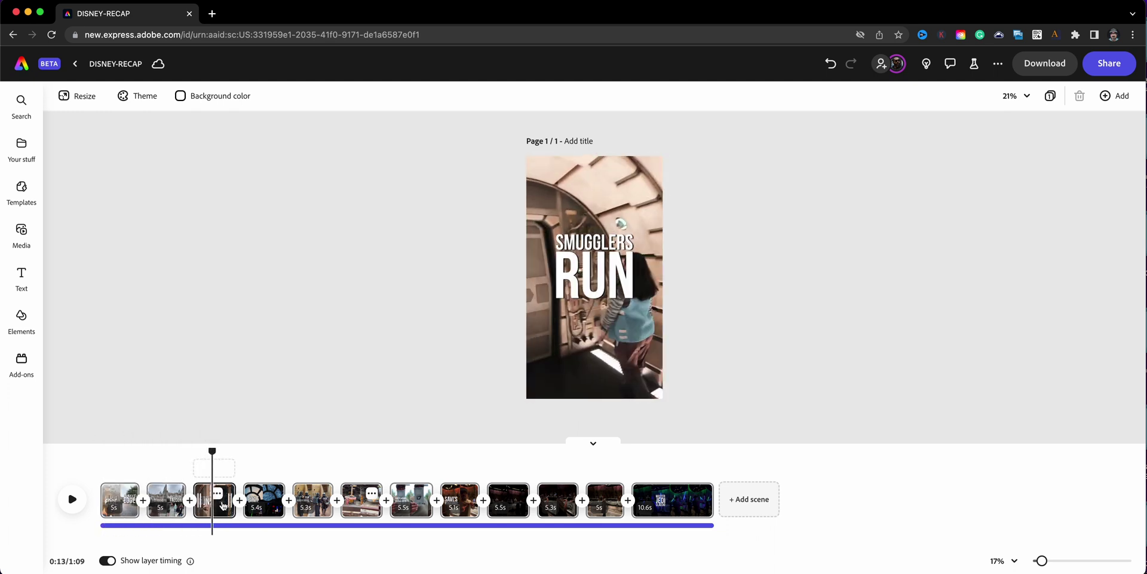
pyautogui.click(628, 378)
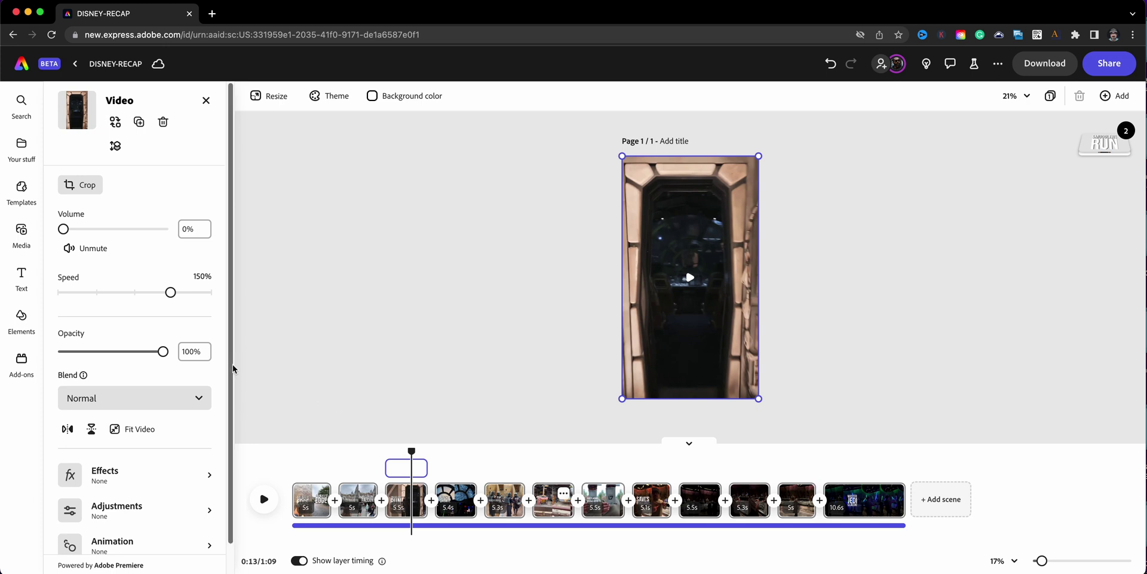
pyautogui.scroll(-2, 233, 366)
pyautogui.click(207, 478)
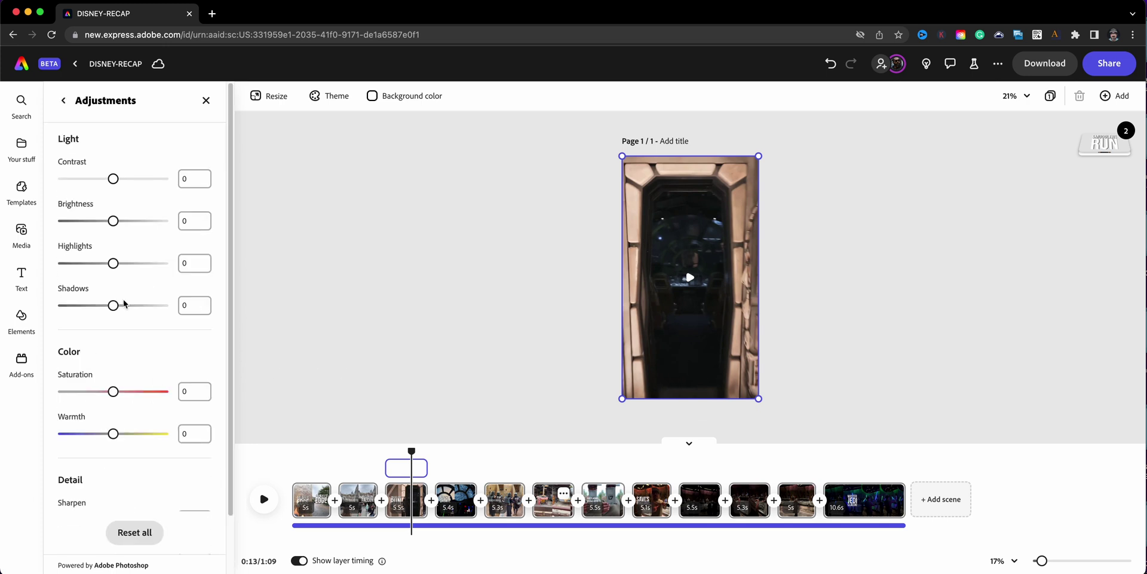
pyautogui.moveTo(91, 219); pyautogui.dragTo(102, 260)
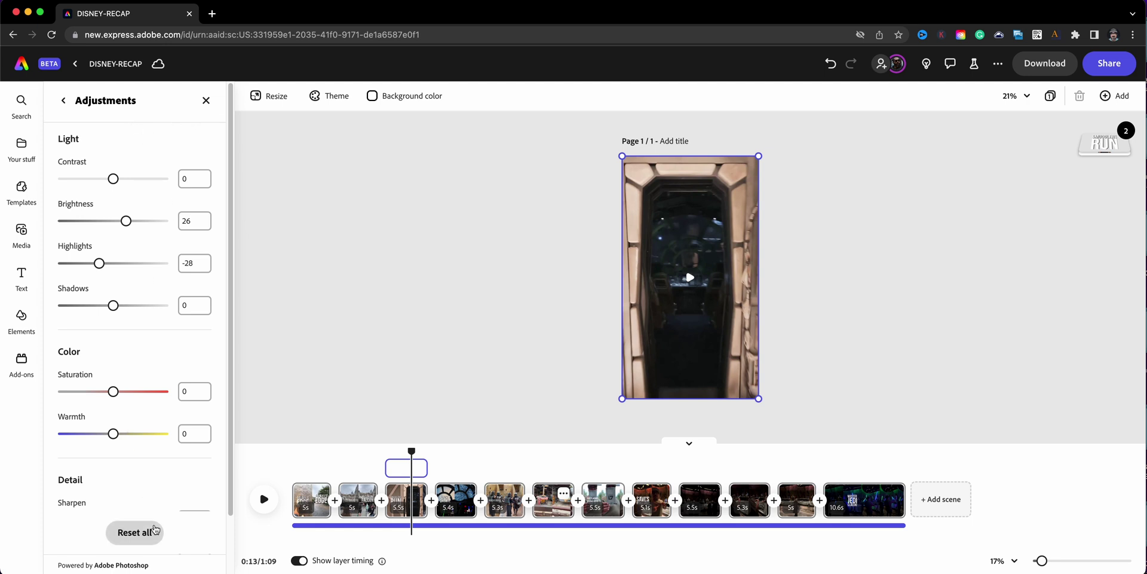
pyautogui.click(134, 532)
pyautogui.click(206, 100)
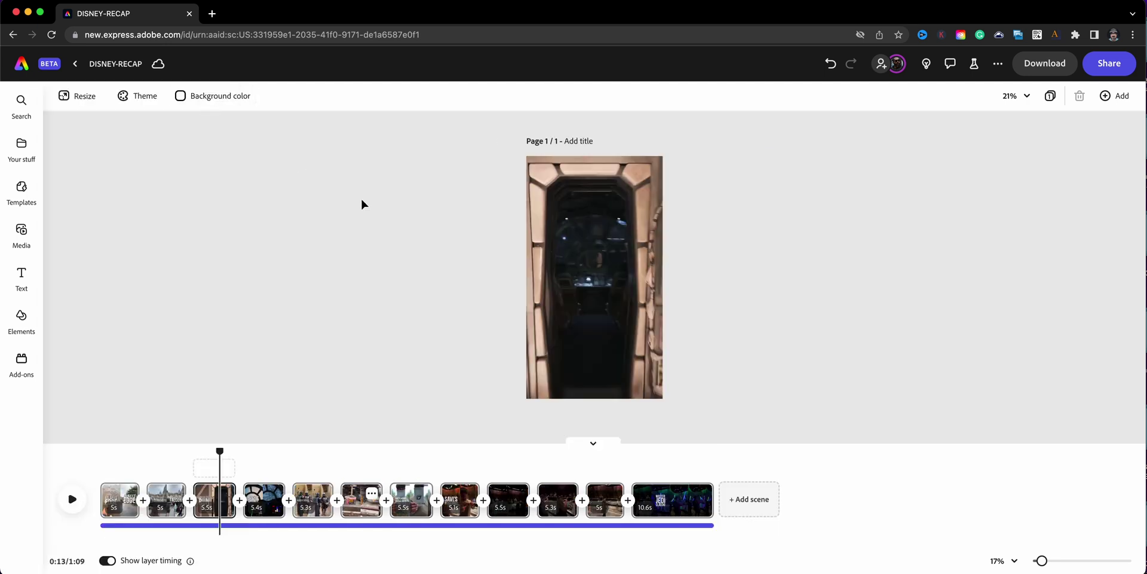
# Step: Open the download options for exporting the reel as an MP4 video at 1080 resolution
pyautogui.click(1045, 63)
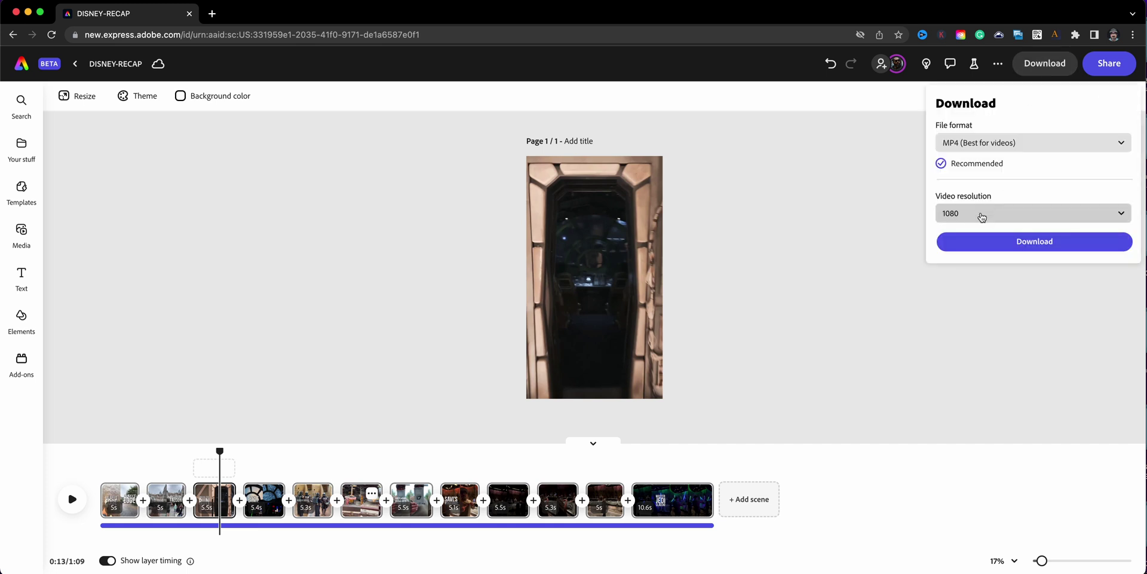